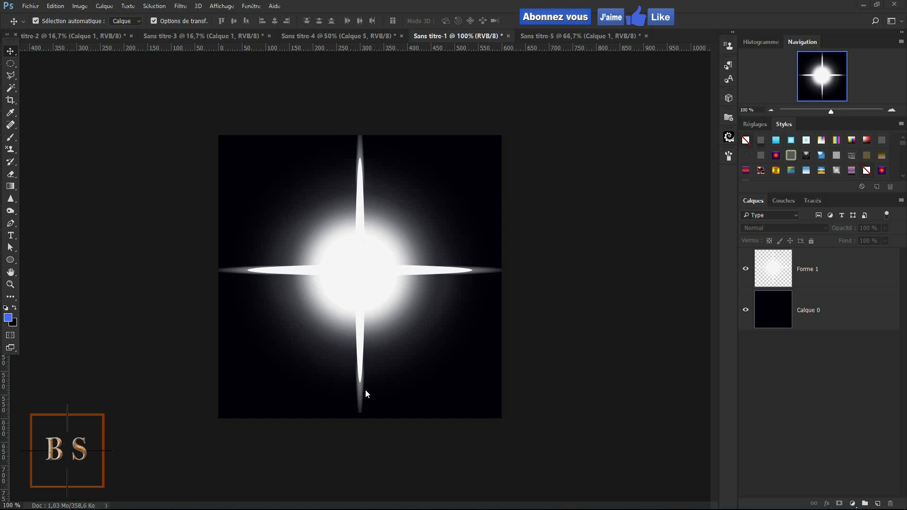
- View the glowing star and starfield examples in the other open documents
{"action": "left_click", "coordinate": [330, 38]}
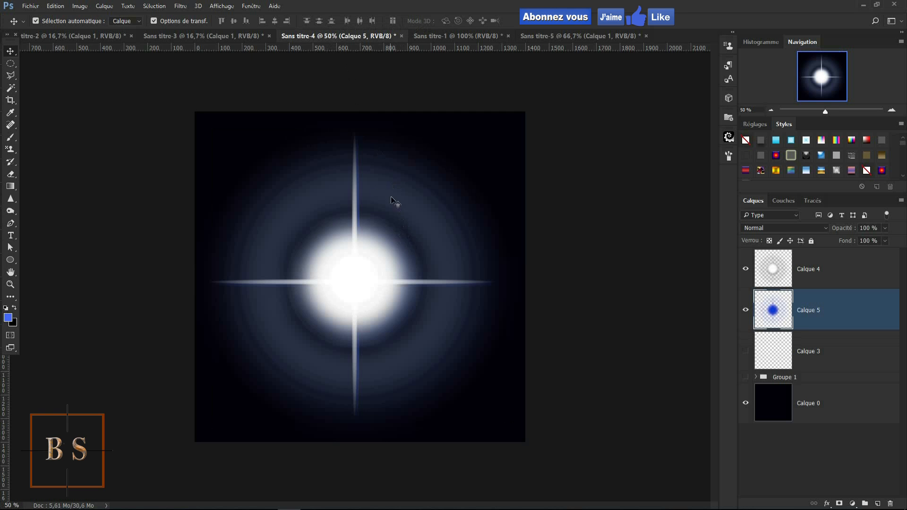
{"action": "left_click", "coordinate": [218, 36]}
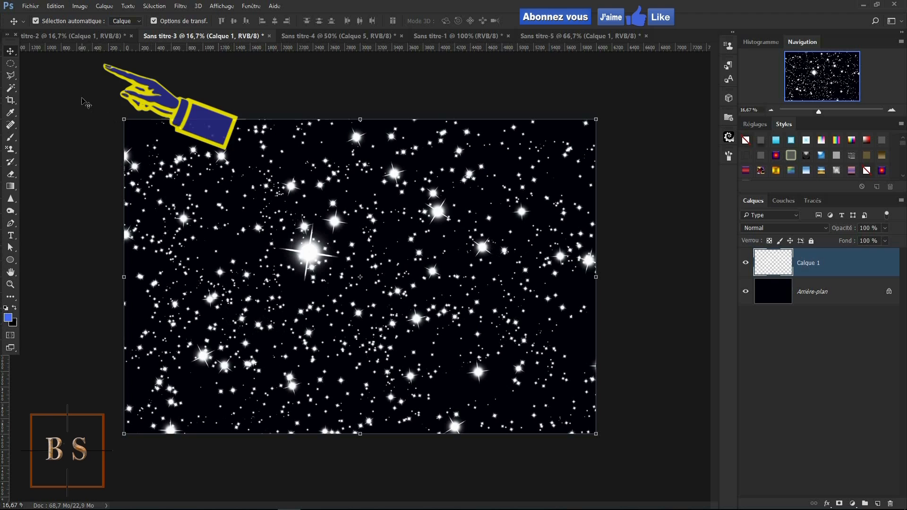
- Create a 1400 × 1400 px RGB document at 200 pixels/cm with a black background, and add an empty layer
{"action": "left_click", "coordinate": [31, 7]}
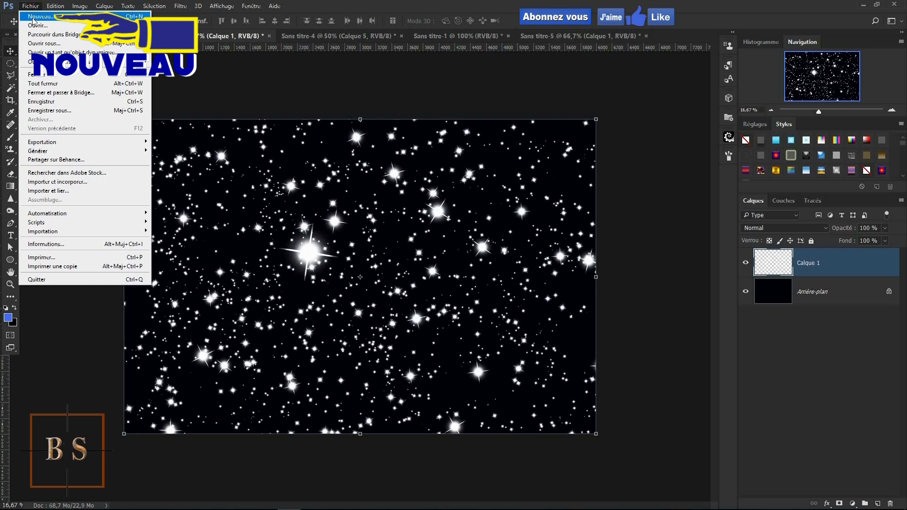
{"action": "left_click", "coordinate": [33, 18]}
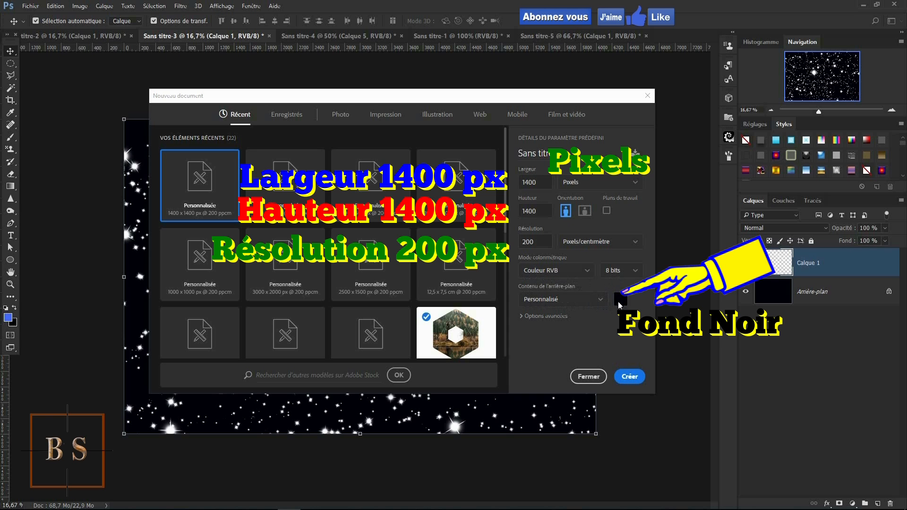
{"action": "left_click", "coordinate": [630, 377]}
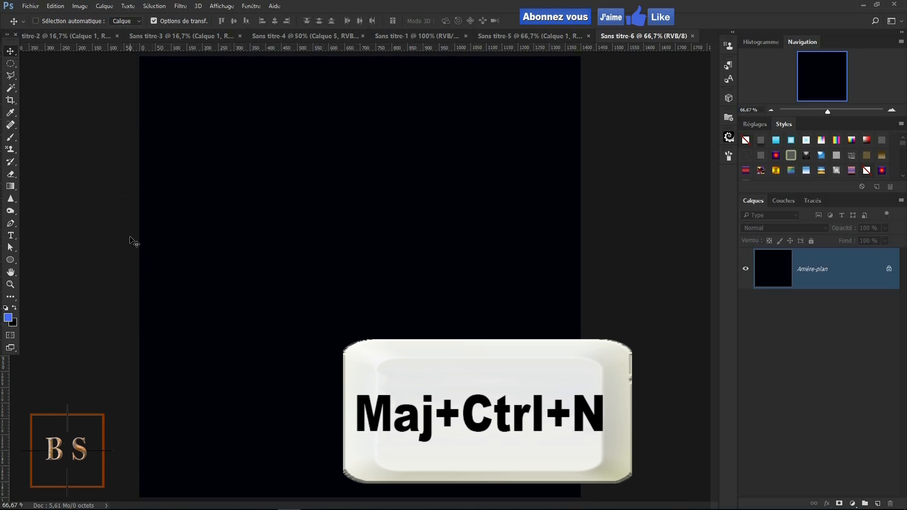
{"action": "key", "text": "shift+ctrl+n"}
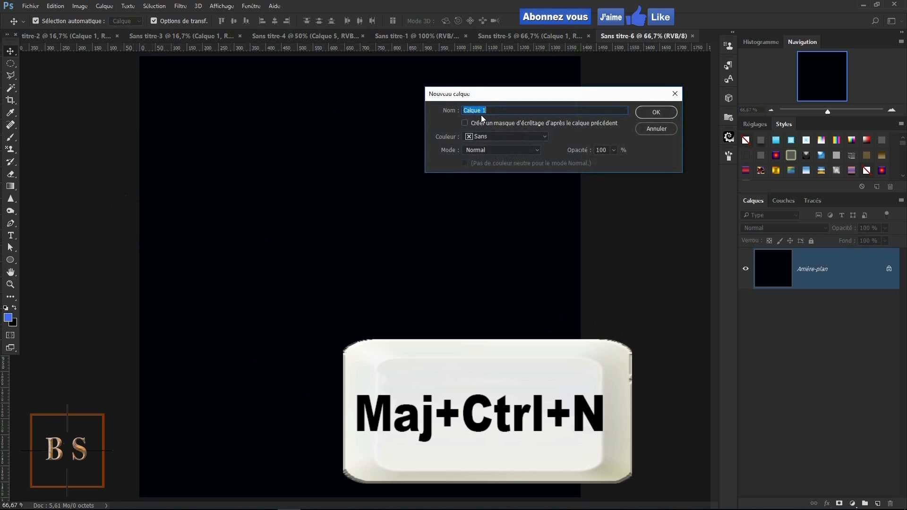
{"action": "left_click", "coordinate": [649, 115]}
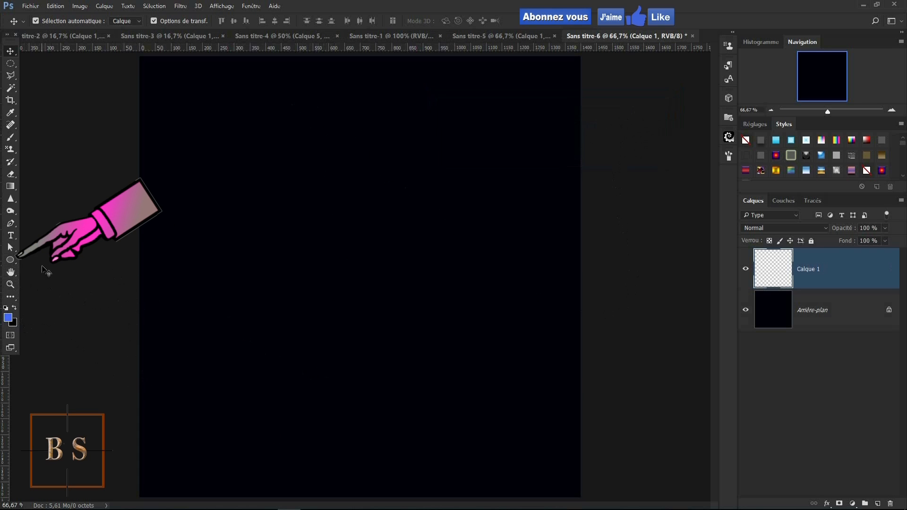
- Set up the Ellipse tool in Shape (Forme) mode with a white fill and no stroke
{"action": "left_click", "coordinate": [9, 261]}
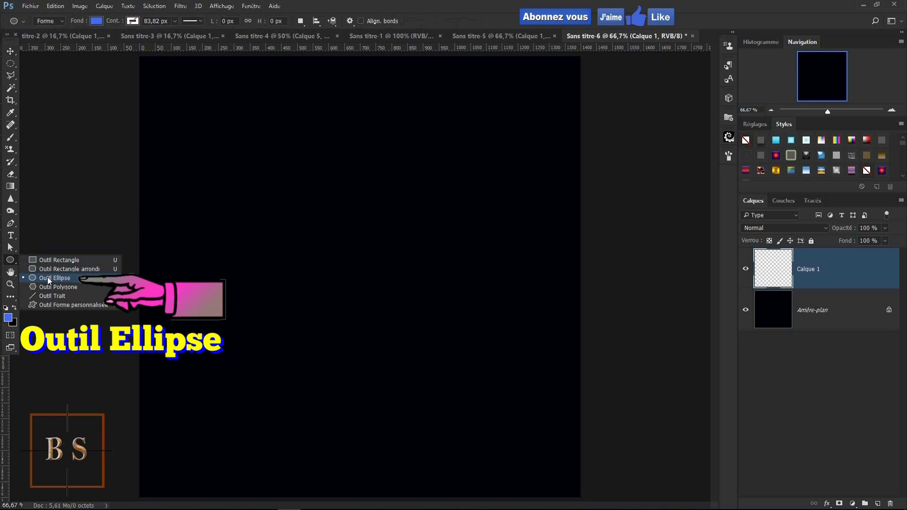
{"action": "left_click", "coordinate": [48, 277]}
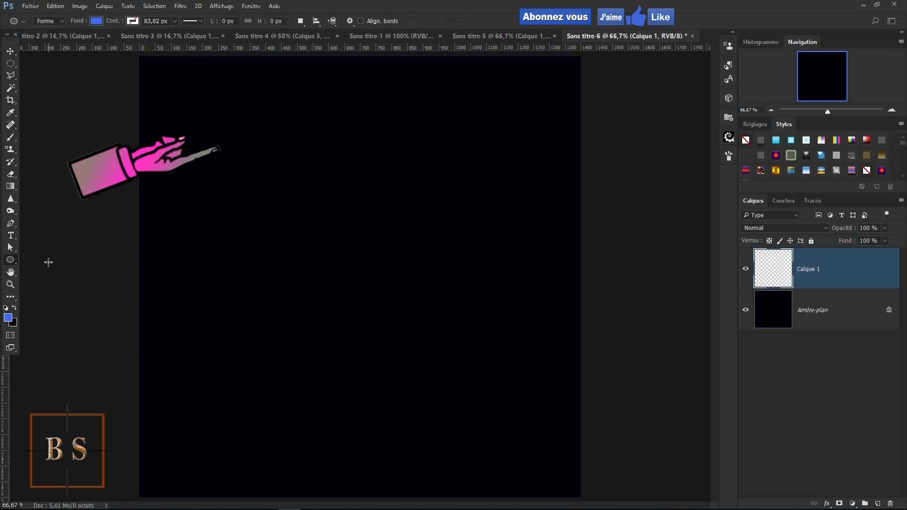
{"action": "left_click", "coordinate": [62, 22]}
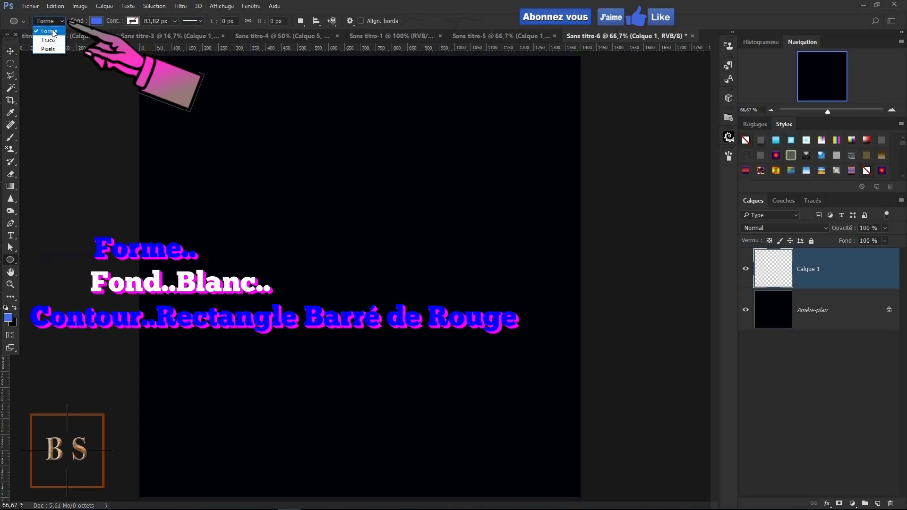
{"action": "left_click", "coordinate": [53, 31]}
{"action": "left_click", "coordinate": [97, 22]}
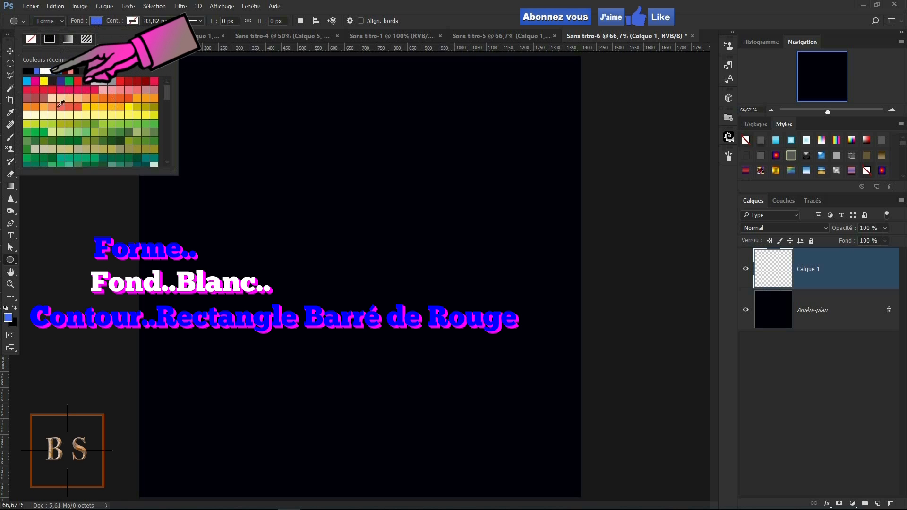
{"action": "left_click", "coordinate": [47, 71]}
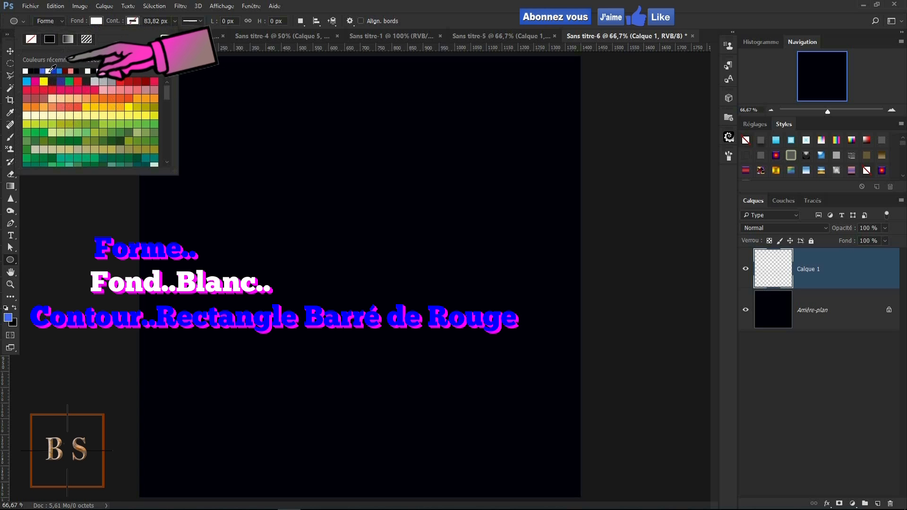
{"action": "left_click", "coordinate": [133, 21]}
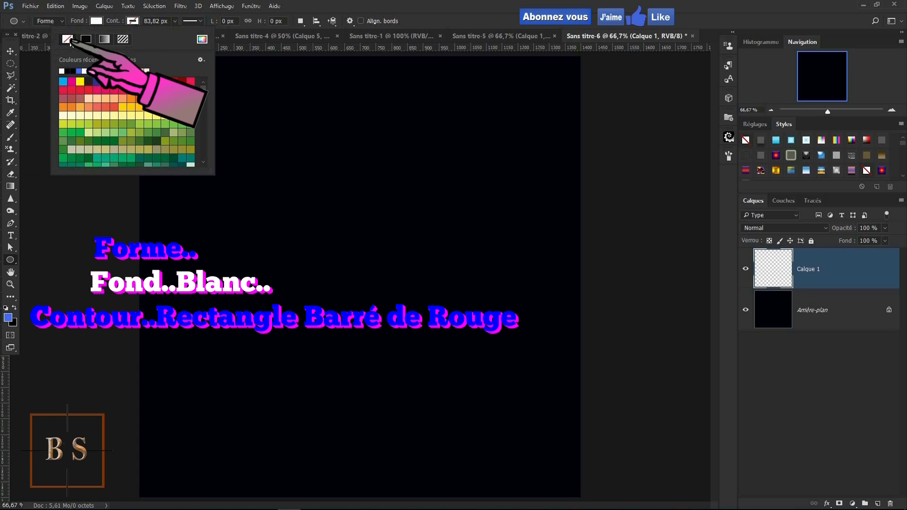
{"action": "left_click", "coordinate": [503, 25]}
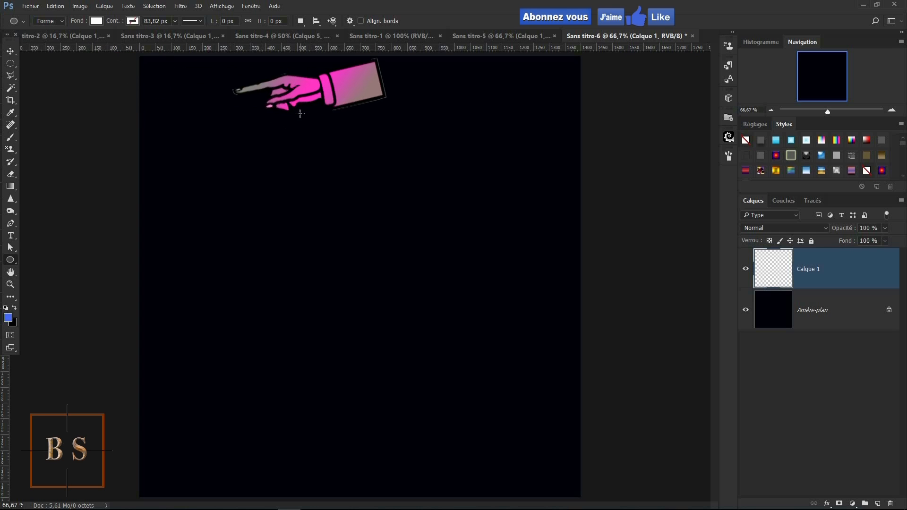
- Draw a thin vertical ellipse about 22 px wide and 1087 px high near the middle of the canvas
{"action": "left_click_drag", "start_coordinate": [302, 114], "coordinate": [310, 455]}
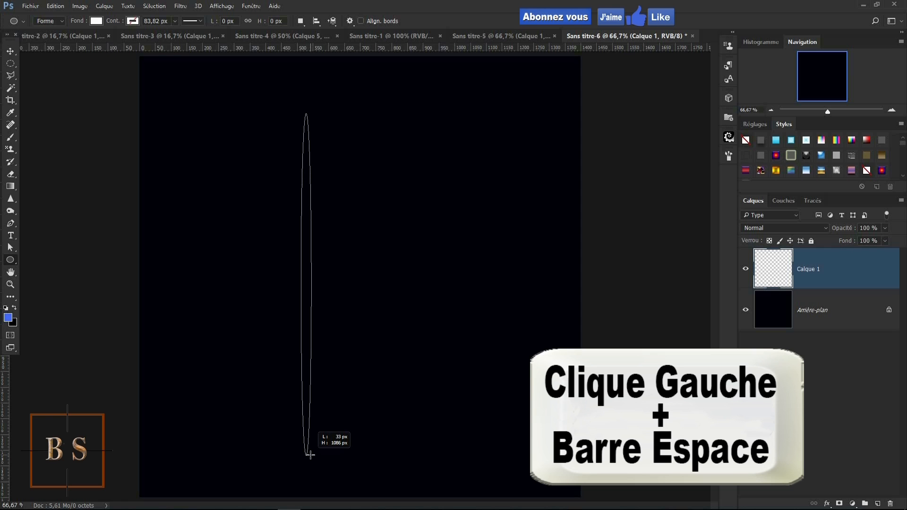
{"action": "mouse_move", "coordinate": [310, 455]}
{"action": "left_mouse_down"}
{"action": "mouse_move", "coordinate": [461, 460]}
{"action": "mouse_move", "coordinate": [239, 452]}
{"action": "mouse_move", "coordinate": [317, 462]}
{"action": "mouse_move", "coordinate": [451, 457]}
{"action": "mouse_move", "coordinate": [375, 431]}
{"action": "mouse_move", "coordinate": [255, 423]}
{"action": "mouse_move", "coordinate": [238, 458]}
{"action": "mouse_move", "coordinate": [397, 454]}
{"action": "mouse_move", "coordinate": [356, 450]}
{"action": "left_mouse_up"}
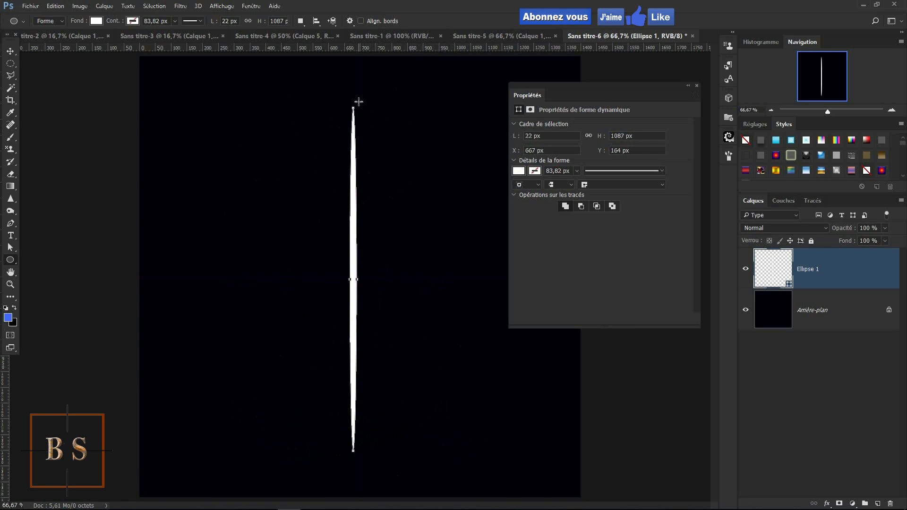
{"action": "left_click", "coordinate": [697, 87]}
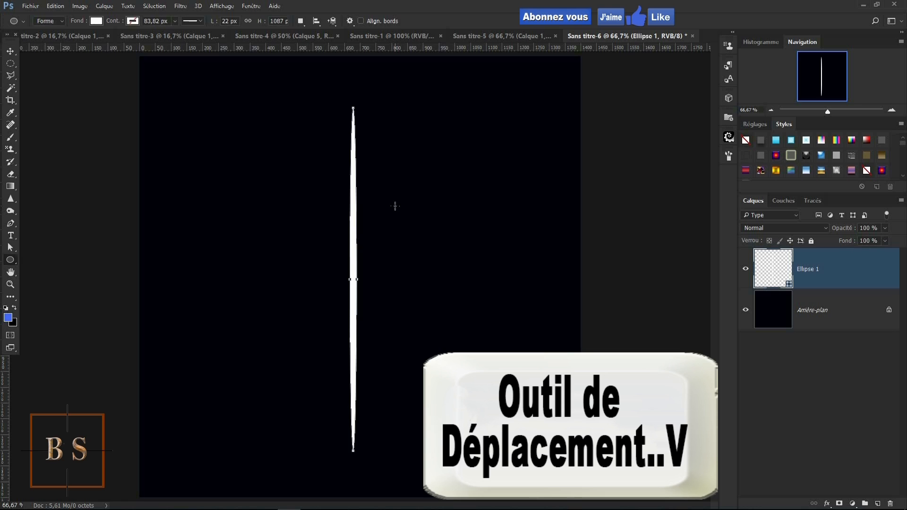
- Rasterize the ellipse shape layer
{"action": "key", "text": "v"}
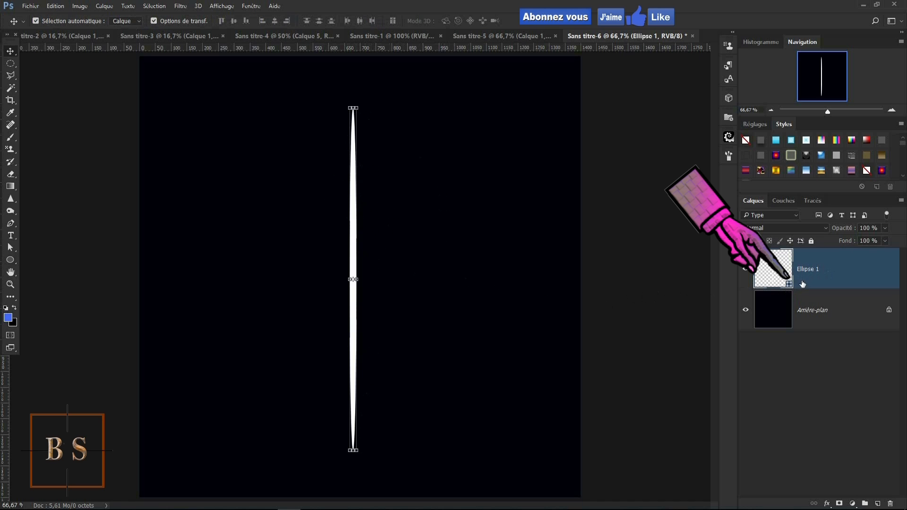
{"action": "right_click", "coordinate": [836, 273]}
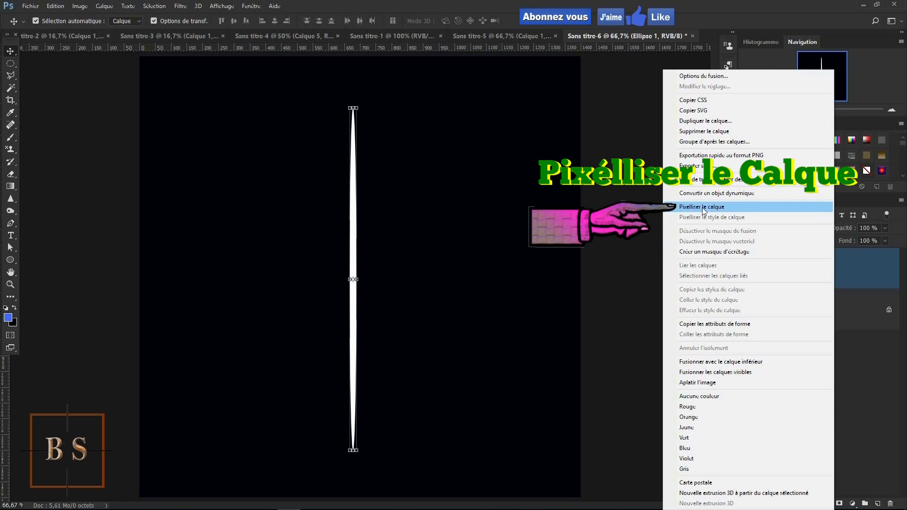
{"action": "left_click", "coordinate": [703, 208]}
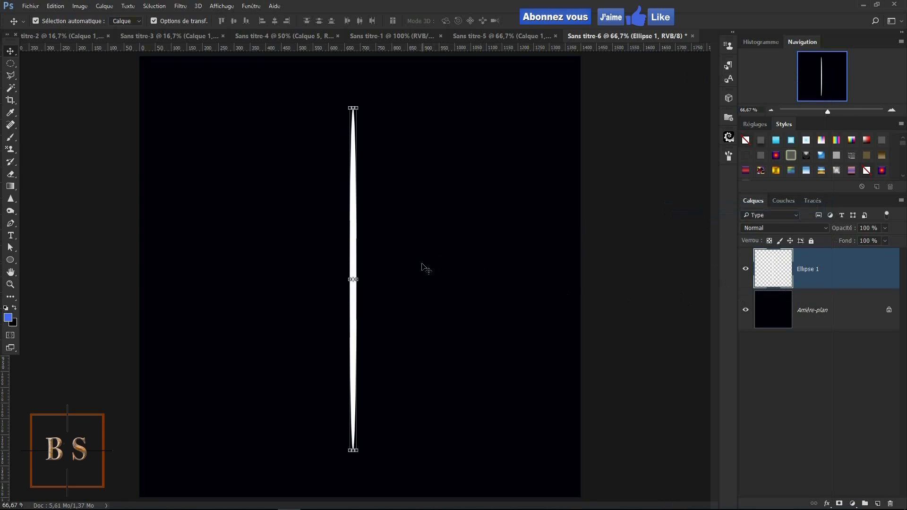
- Nudge the vertical ellipse slightly right and down to centre it on the canvas
{"action": "key", "text": "shift+Right"}
{"action": "key", "text": "shift+Right"}
{"action": "key", "text": "shift+Down"}
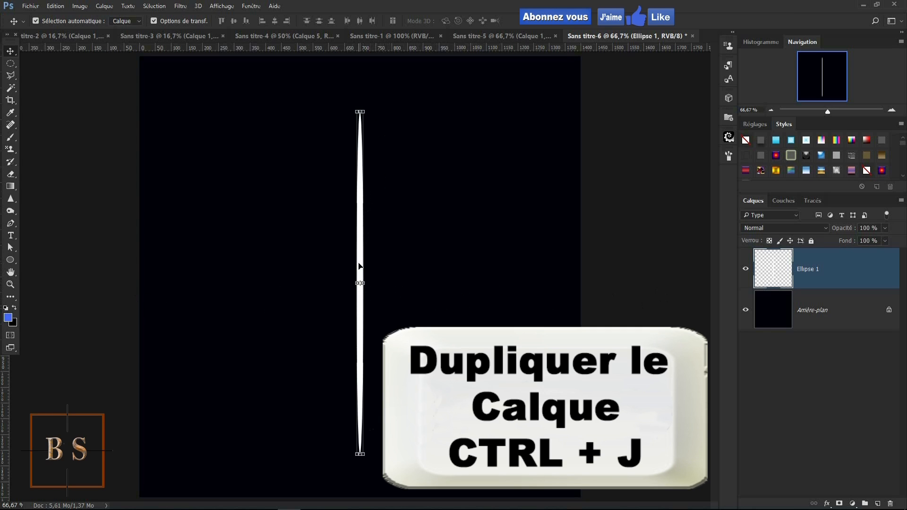
- Duplicate the ellipse layer and rotate the copy 90° clockwise to form a cross
{"action": "key", "text": "ctrl"}
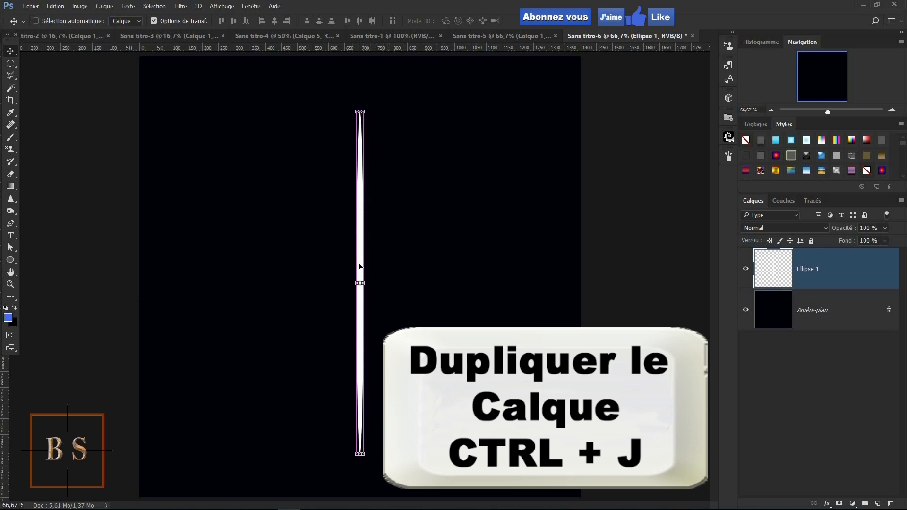
{"action": "key", "text": "ctrl+j"}
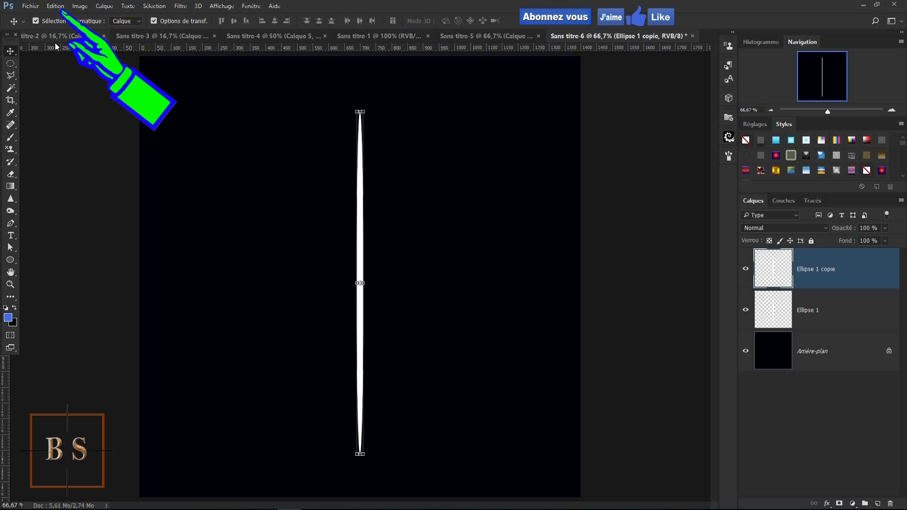
{"action": "left_click", "coordinate": [56, 7]}
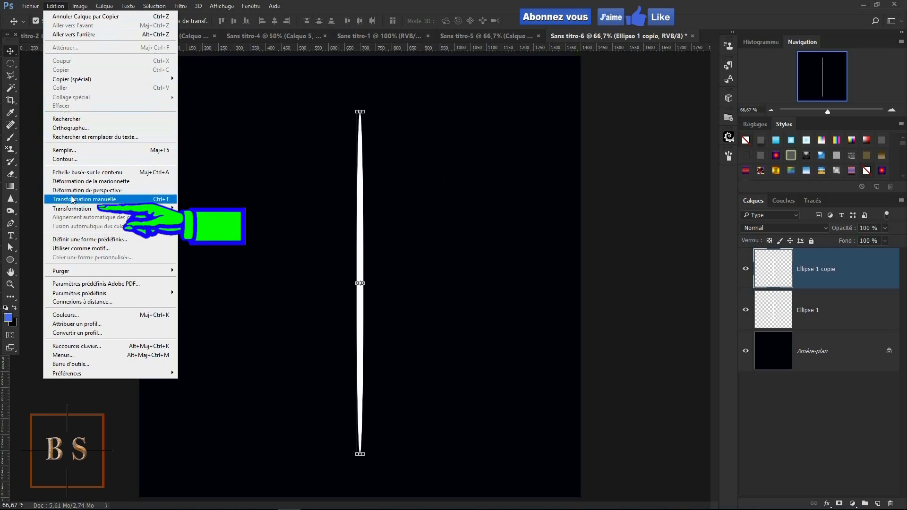
{"action": "mouse_move", "coordinate": [72, 210]}
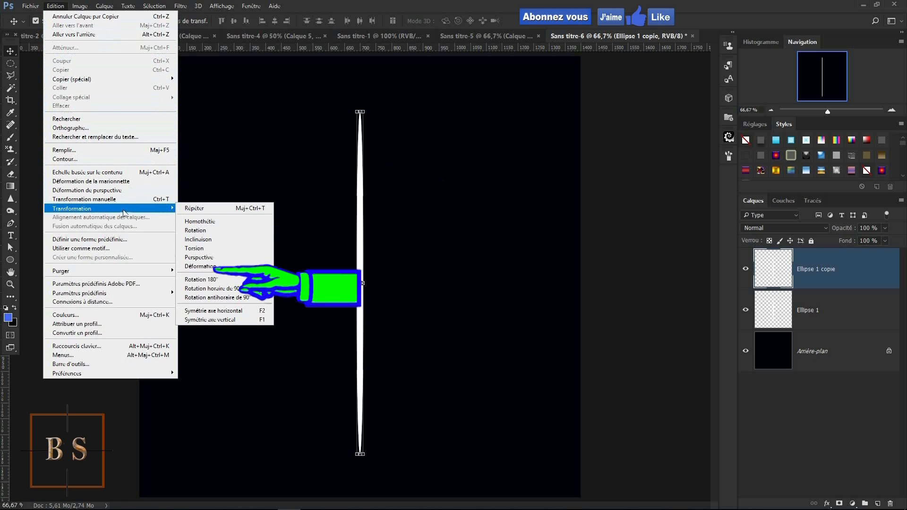
{"action": "left_click", "coordinate": [203, 289]}
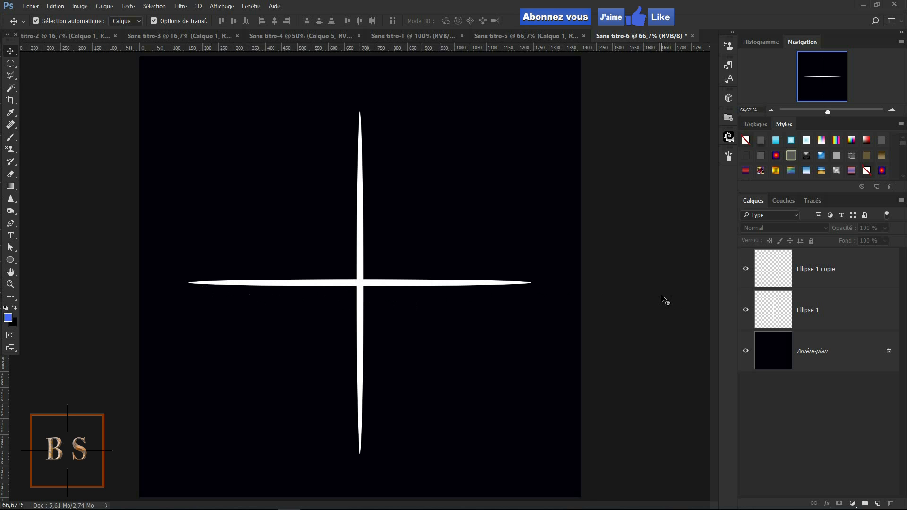
- Add a new empty Normal-mode layer above the horizontal ellipse copy
{"action": "left_click", "coordinate": [821, 309]}
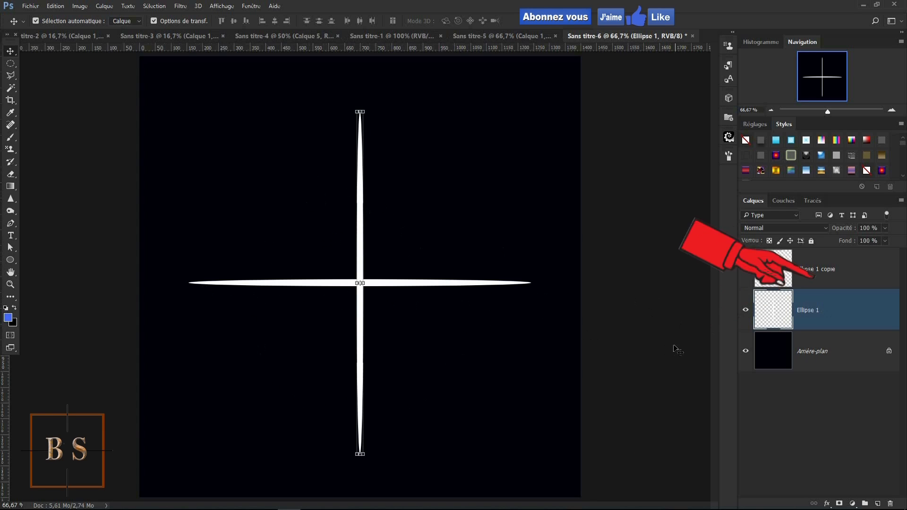
{"action": "left_click", "coordinate": [860, 271]}
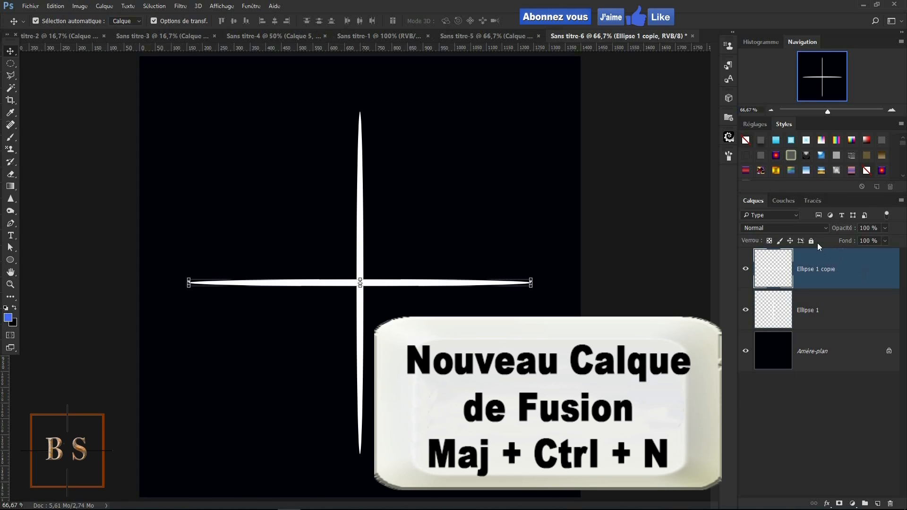
{"action": "key", "text": "shift+ctrl+n"}
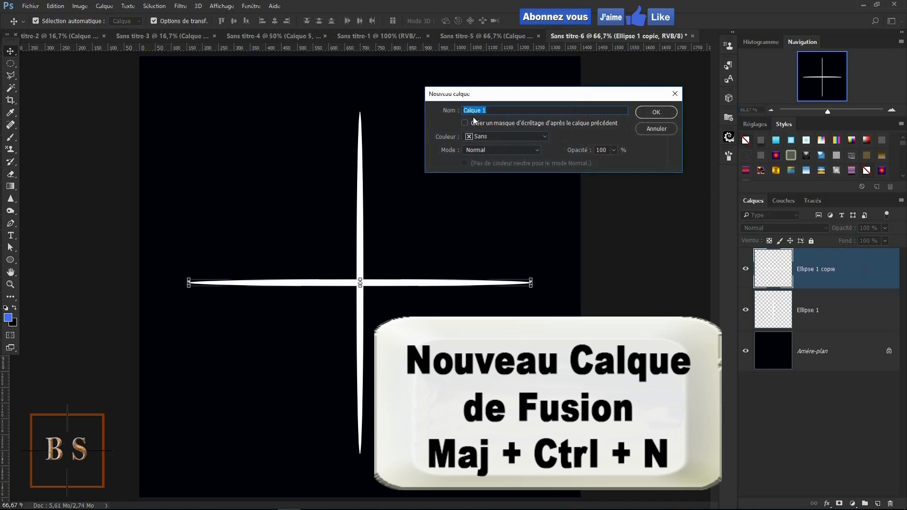
{"action": "key", "text": "Return"}
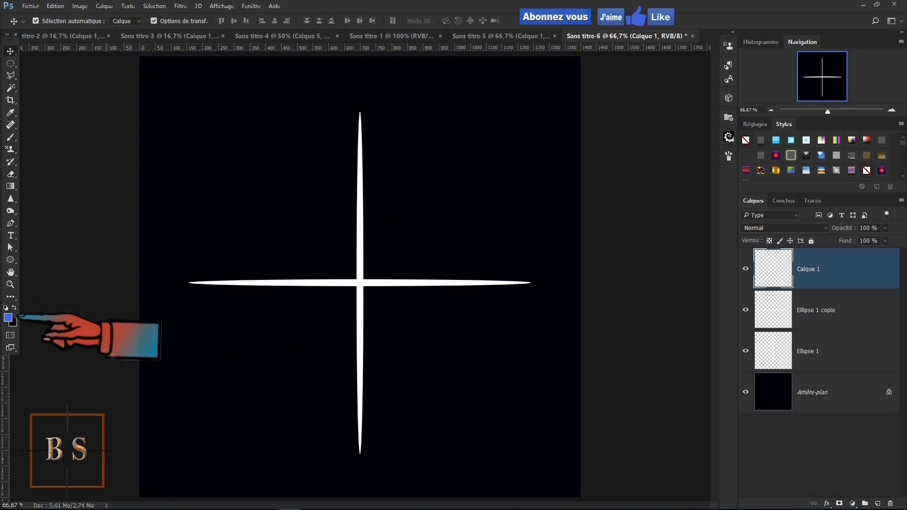
- Set the foreground colour to white with black as the background colour, and activate the Brush tool
{"action": "left_click", "coordinate": [5, 308]}
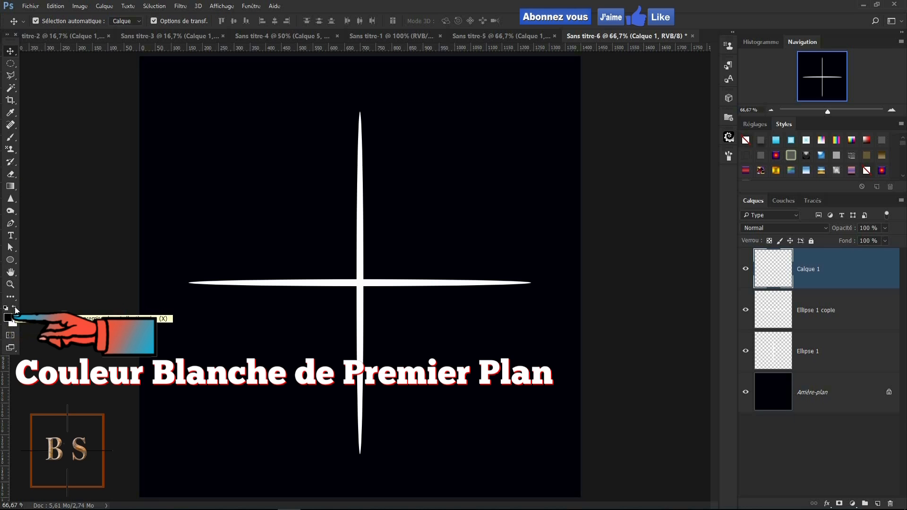
{"action": "left_click", "coordinate": [14, 309]}
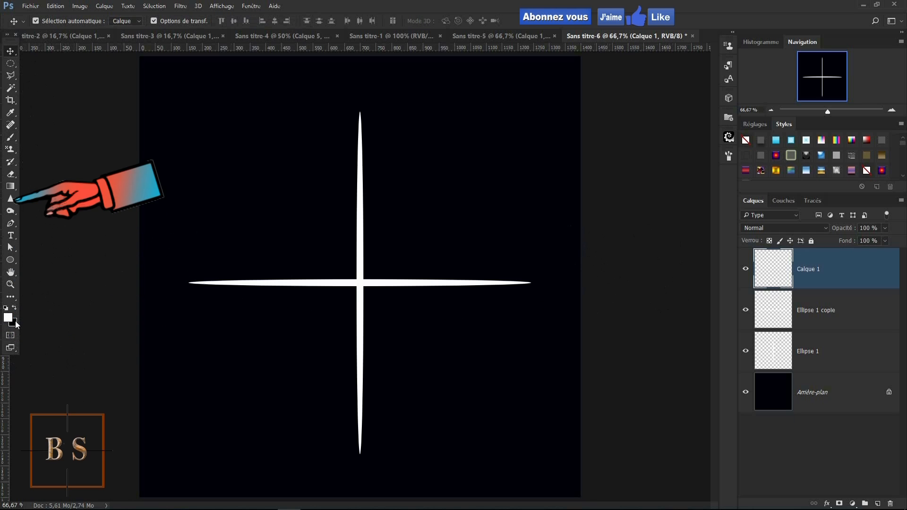
{"action": "left_click", "coordinate": [10, 137]}
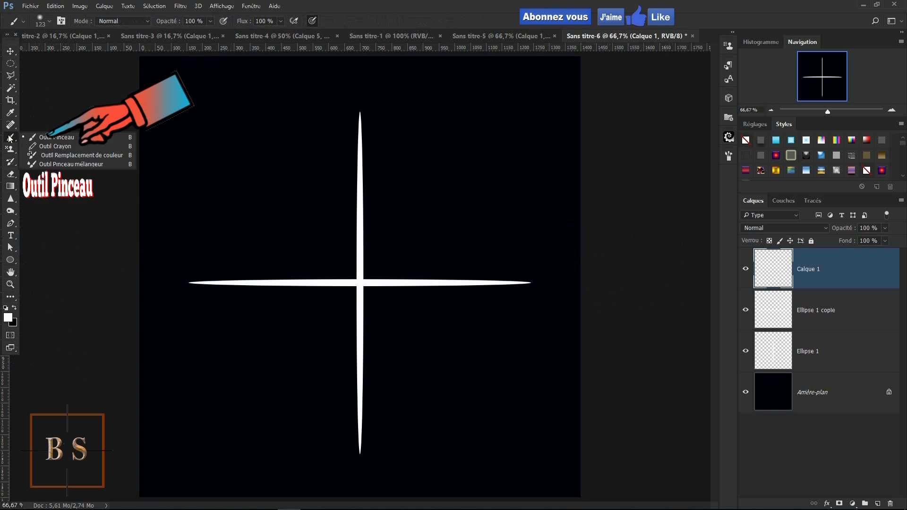
{"action": "left_click", "coordinate": [47, 135]}
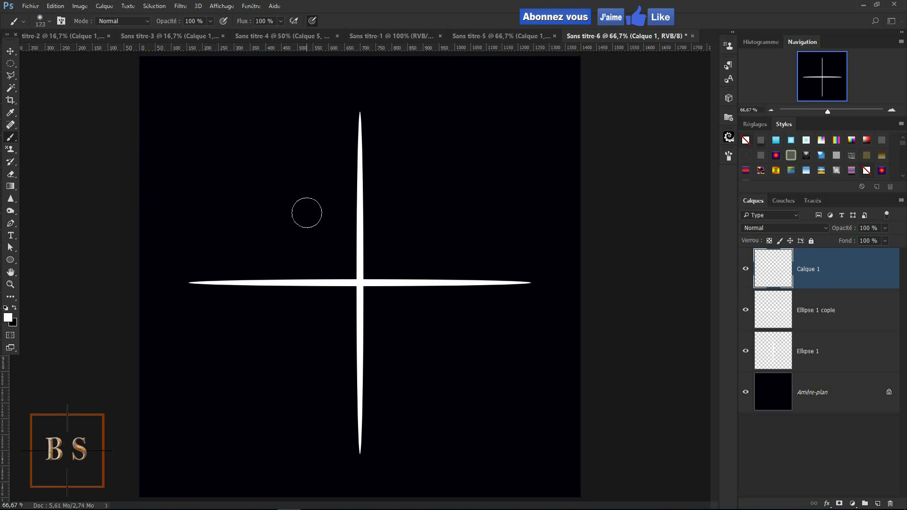
- Set the brush hardness to 0%
{"action": "right_click", "coordinate": [364, 280]}
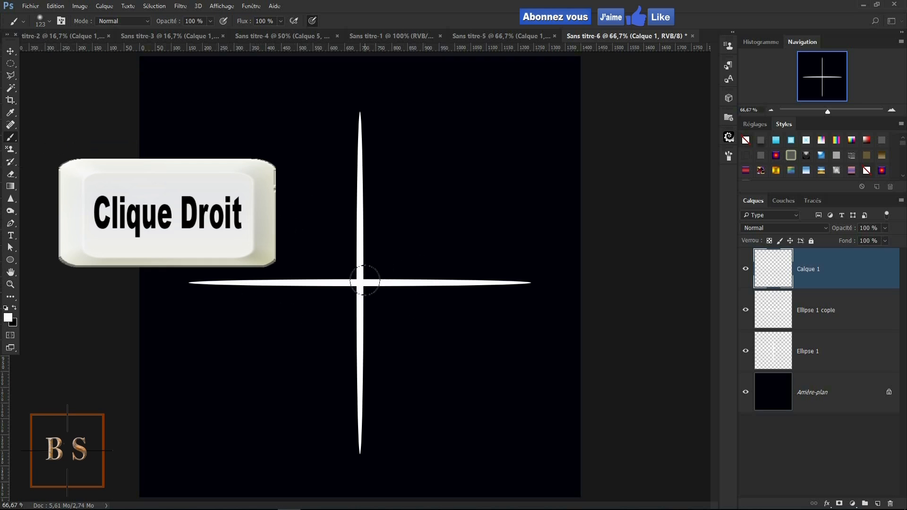
{"action": "right_click", "coordinate": [365, 281]}
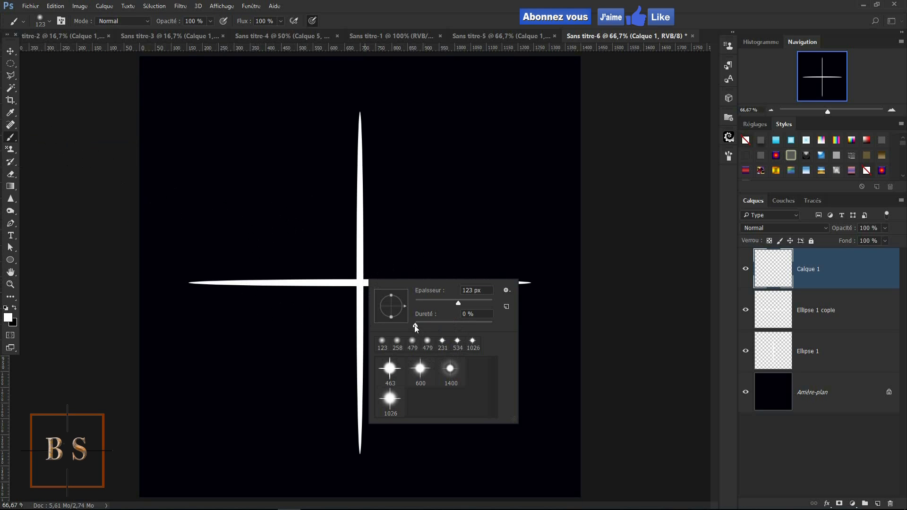
{"action": "mouse_move", "coordinate": [414, 326]}
{"action": "left_mouse_down"}
{"action": "mouse_move", "coordinate": [468, 329]}
{"action": "mouse_move", "coordinate": [407, 324]}
{"action": "left_mouse_up"}
{"action": "key", "text": "Return"}
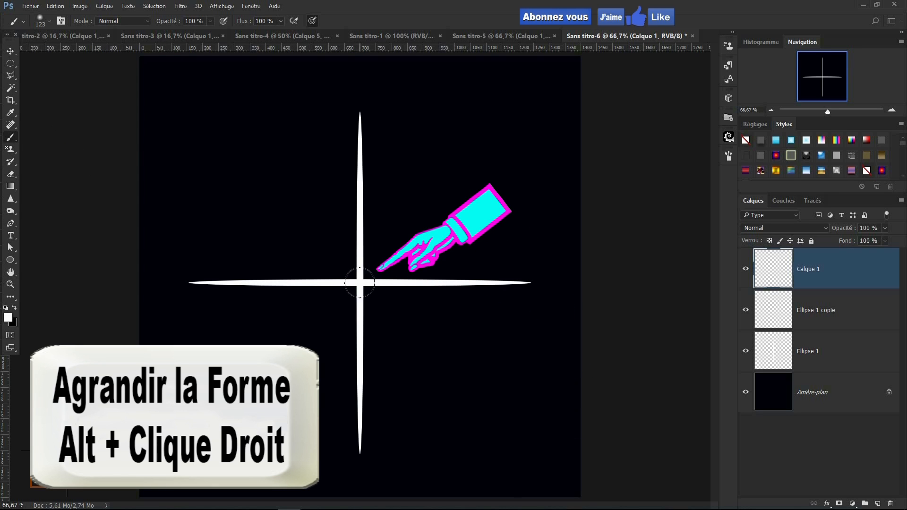
- Enlarge the brush to a diameter of about 558 px
{"action": "right_click", "coordinate": [360, 282], "text": "alt"}
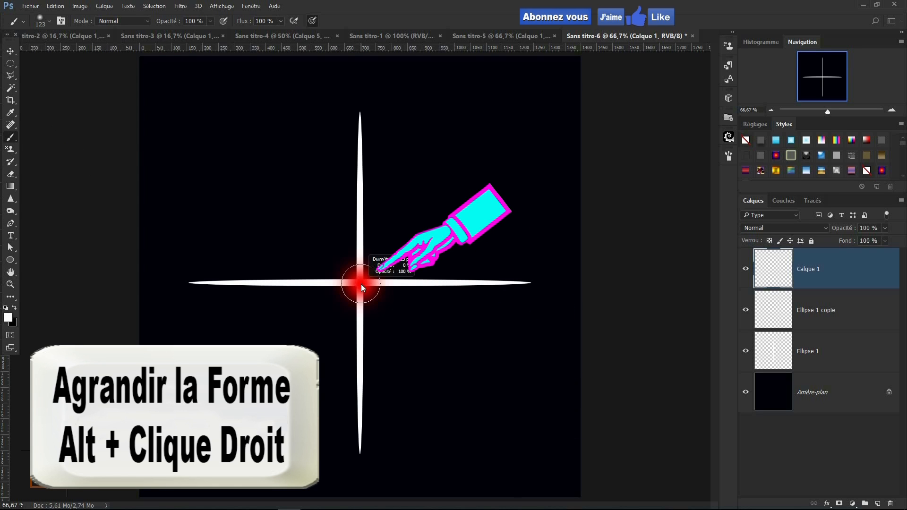
{"action": "left_click_drag", "start_coordinate": [361, 285], "coordinate": [430, 294]}
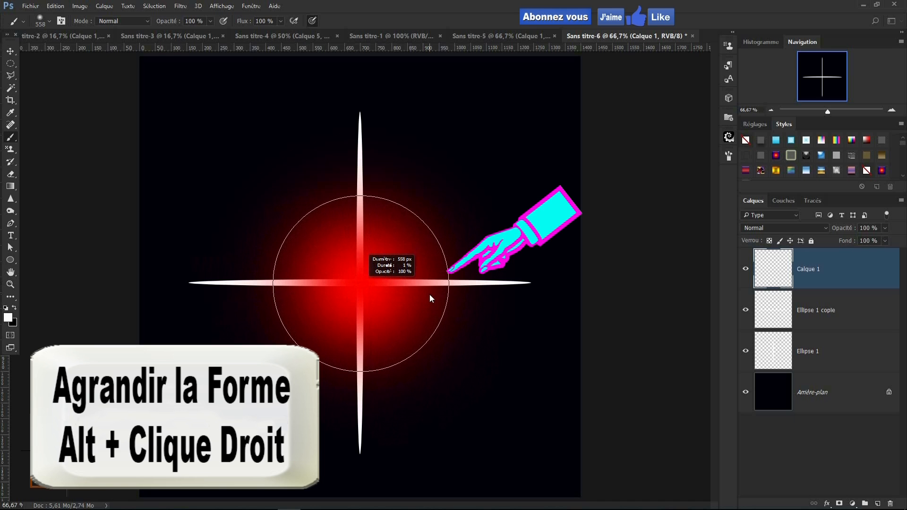
{"action": "left_click_drag", "start_coordinate": [430, 294], "coordinate": [430, 293]}
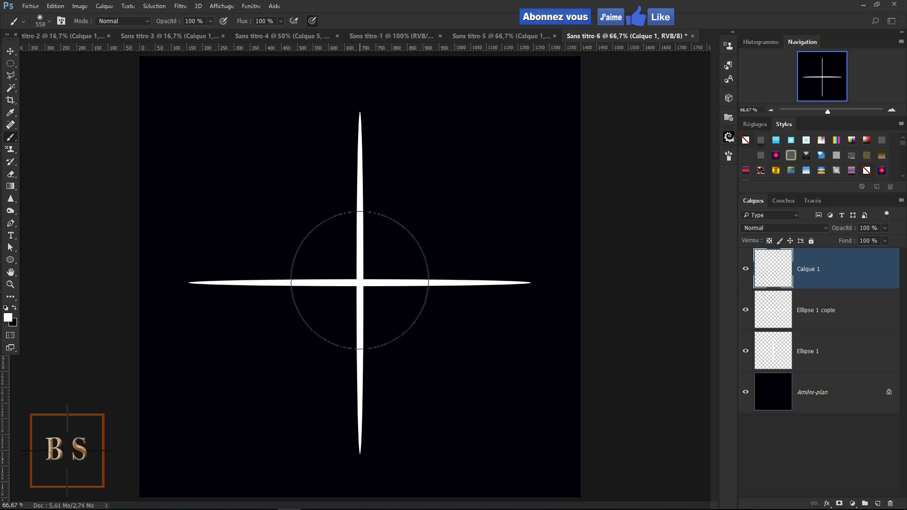
- Build up a white glow on Calque 1 with repeated soft brush dabs centred on the cross
{"action": "left_click", "coordinate": [359, 280]}
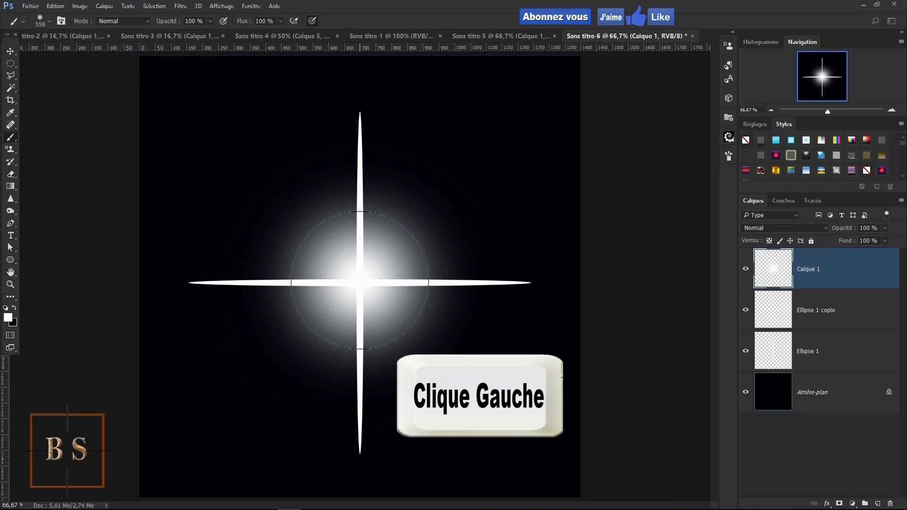
{"action": "left_click", "coordinate": [361, 280]}
{"action": "left_click", "coordinate": [361, 281]}
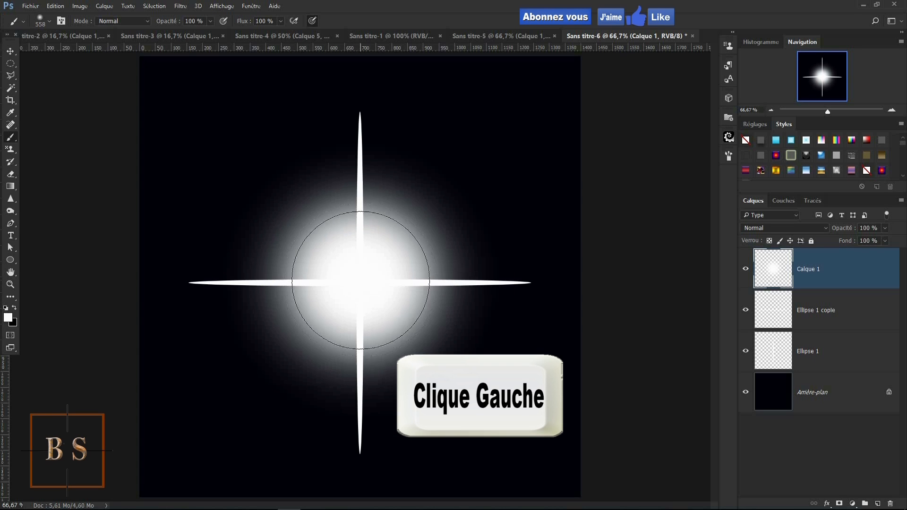
{"action": "left_click", "coordinate": [361, 280]}
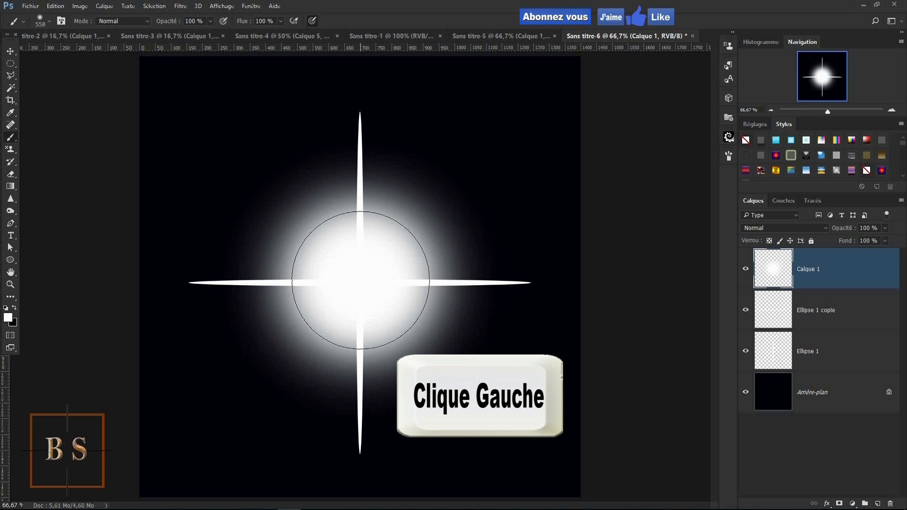
{"action": "left_click", "coordinate": [361, 280]}
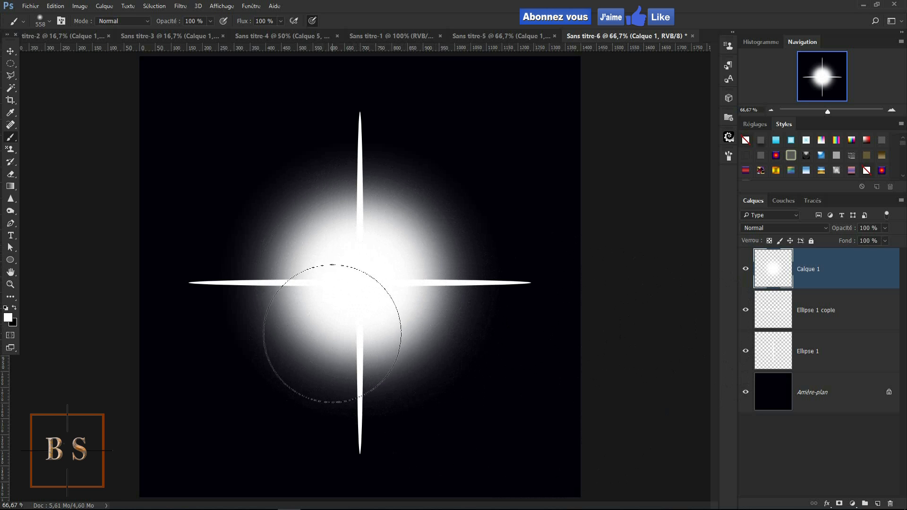
- Enlarge the brush to about 717 px and add two more white dabs at the centre of the cross
{"action": "right_click", "coordinate": [355, 281], "text": "alt"}
{"action": "left_click_drag", "start_coordinate": [355, 284], "coordinate": [384, 289]}
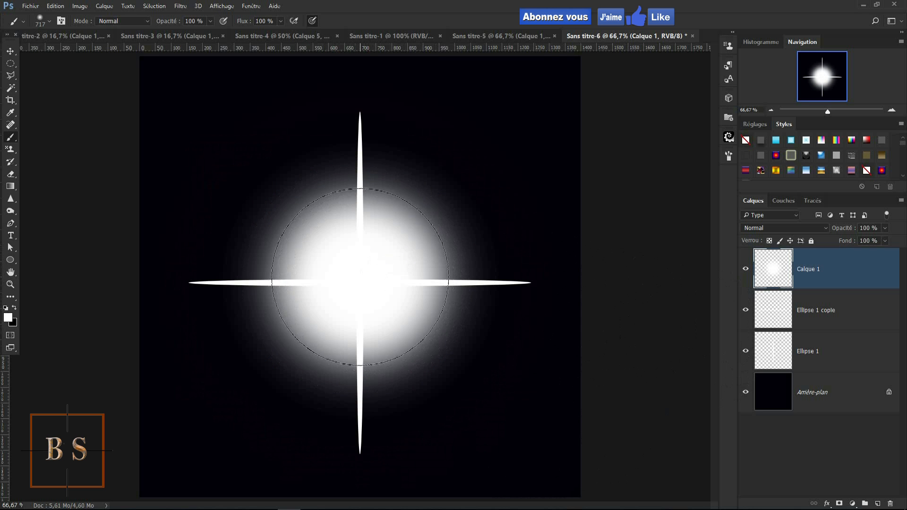
{"action": "left_click", "coordinate": [361, 279]}
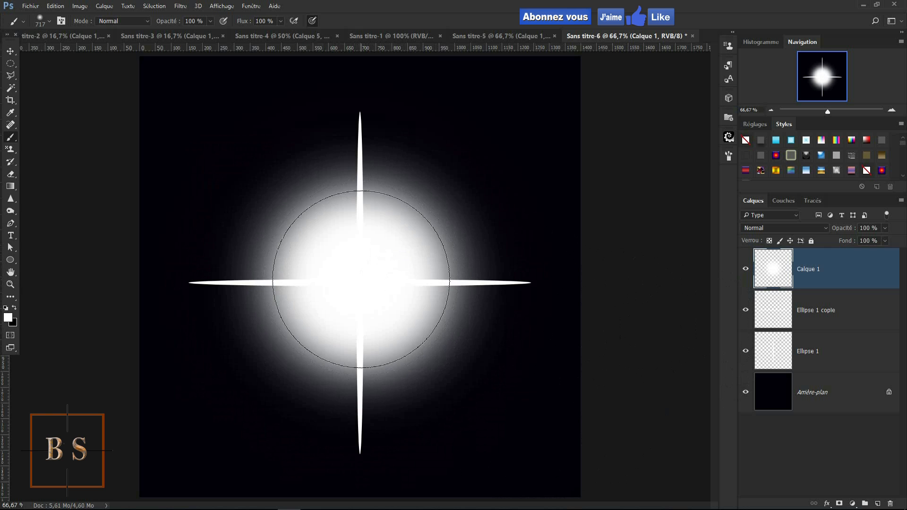
{"action": "left_click", "coordinate": [361, 279]}
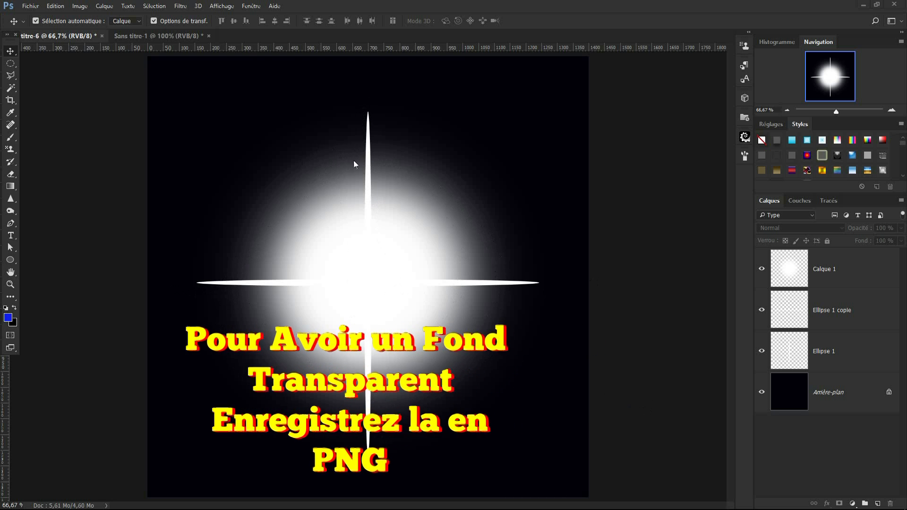
- Hide the black Arrière-plan layer to check the star on transparency, and show it again
{"action": "left_click", "coordinate": [761, 392]}
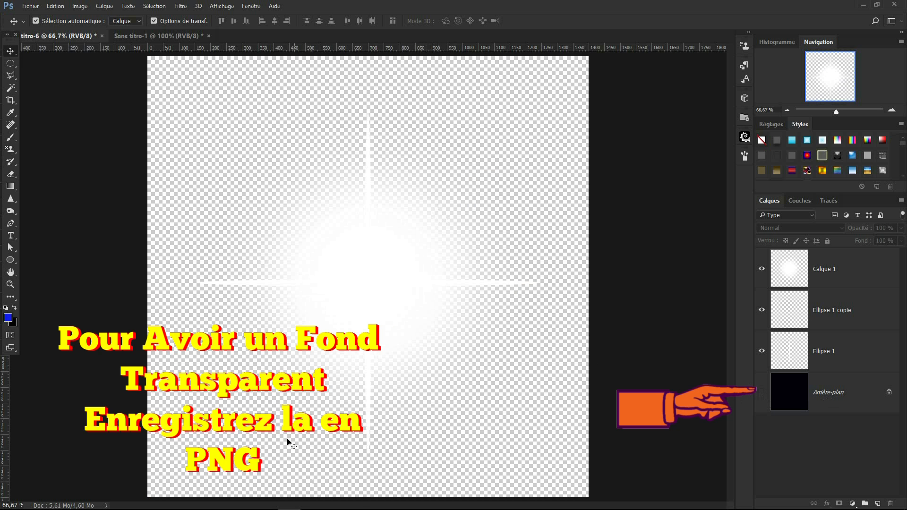
{"action": "left_click", "coordinate": [762, 392]}
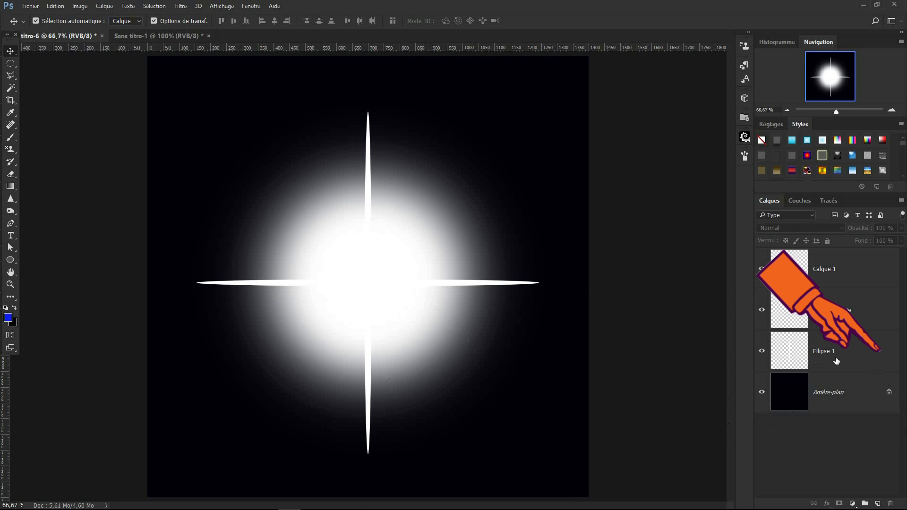
- Duplicate the vertical Ellipse 1 layer and the horizontal Ellipse 1 copie layer
{"action": "left_click", "coordinate": [877, 361]}
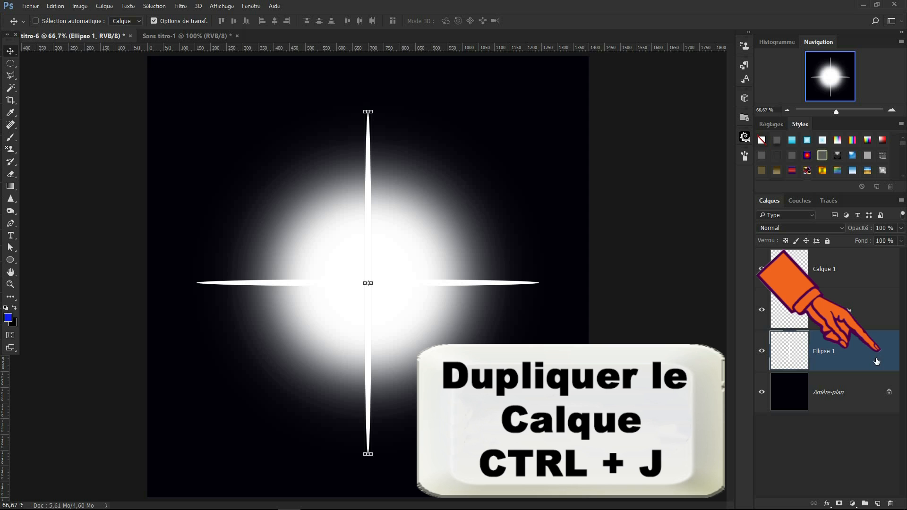
{"action": "key", "text": "ctrl+j"}
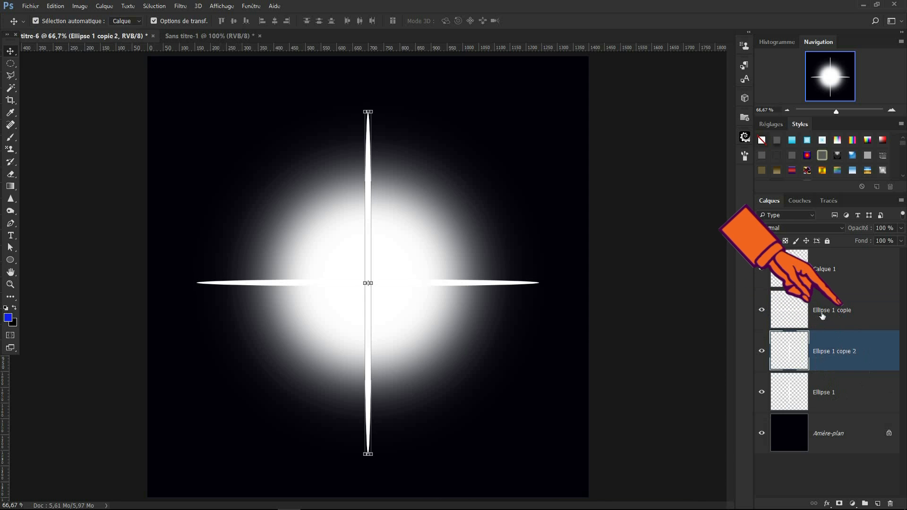
{"action": "left_click", "coordinate": [849, 318]}
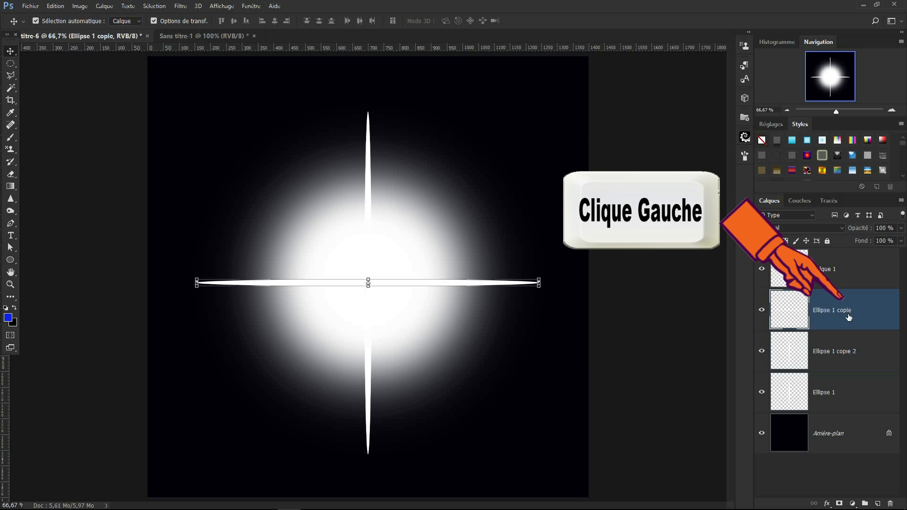
{"action": "key", "text": "ctrl+j"}
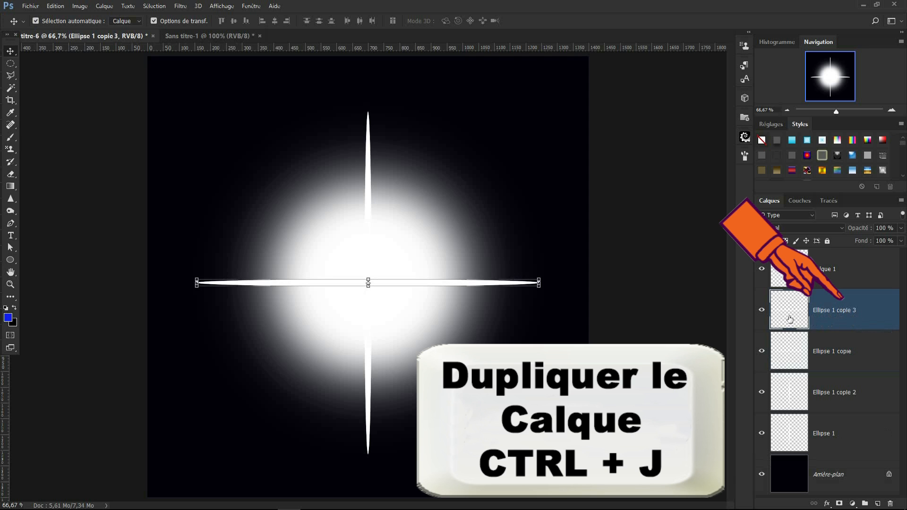
- Apply a directional blur (Flou directionnel) to the Ellipse 1 layer with an angle of 90° and a distance of 400 pixels
{"action": "left_click", "coordinate": [790, 430]}
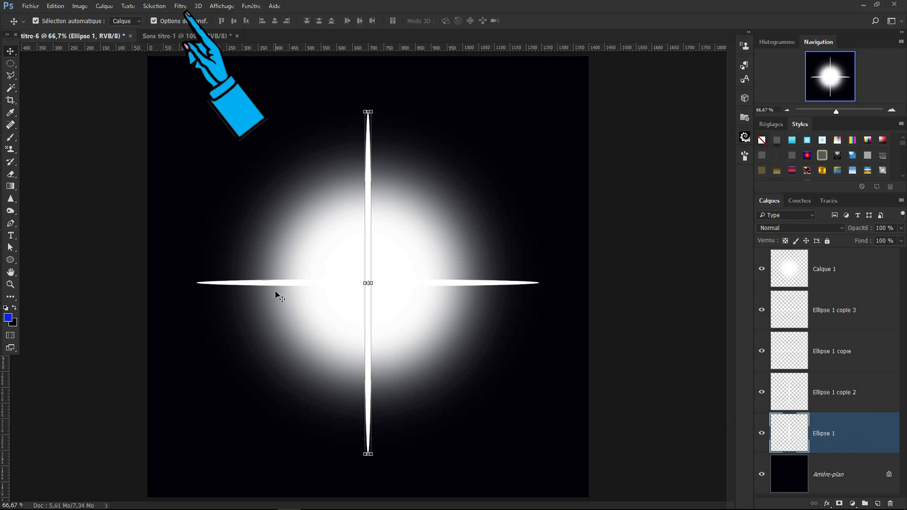
{"action": "left_click", "coordinate": [181, 7]}
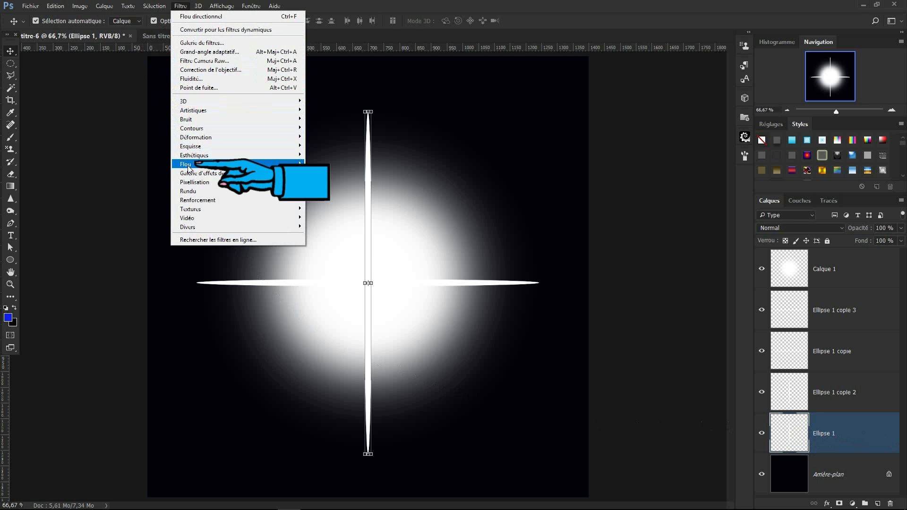
{"action": "mouse_move", "coordinate": [188, 168]}
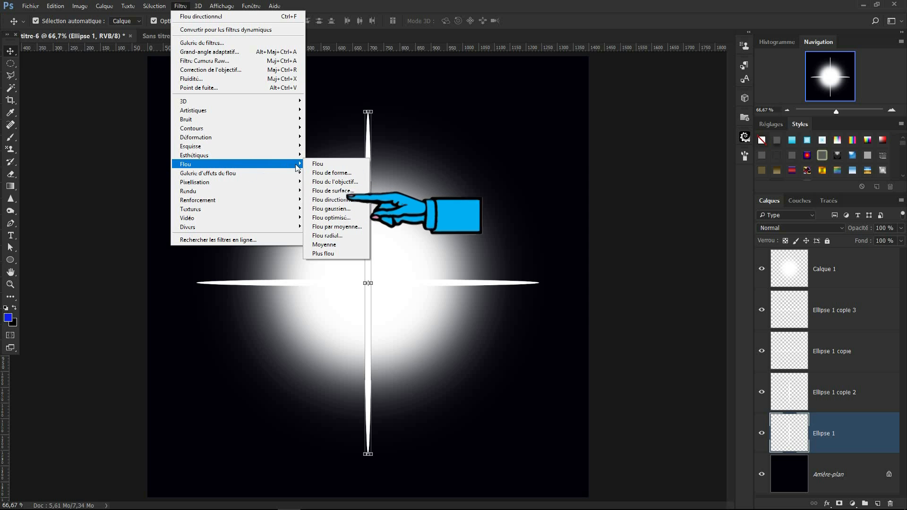
{"action": "left_click", "coordinate": [328, 200]}
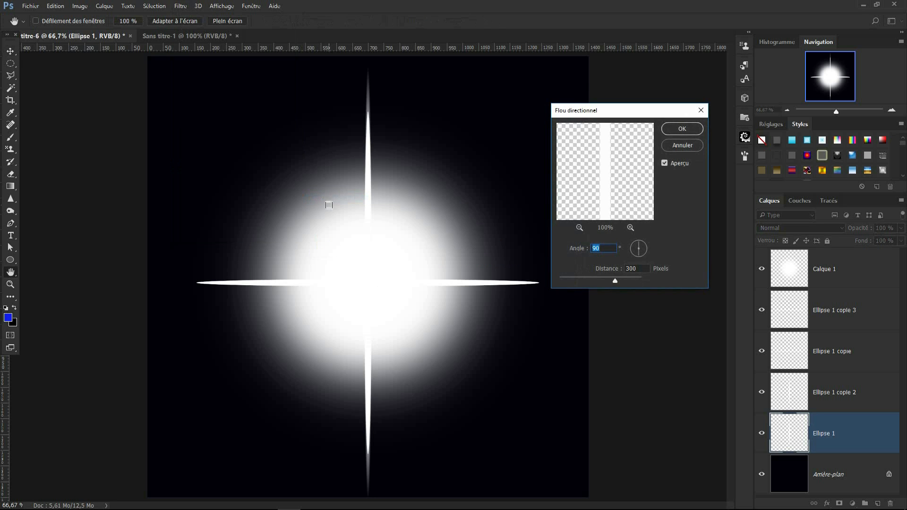
{"action": "left_click_drag", "start_coordinate": [646, 115], "coordinate": [550, 82]}
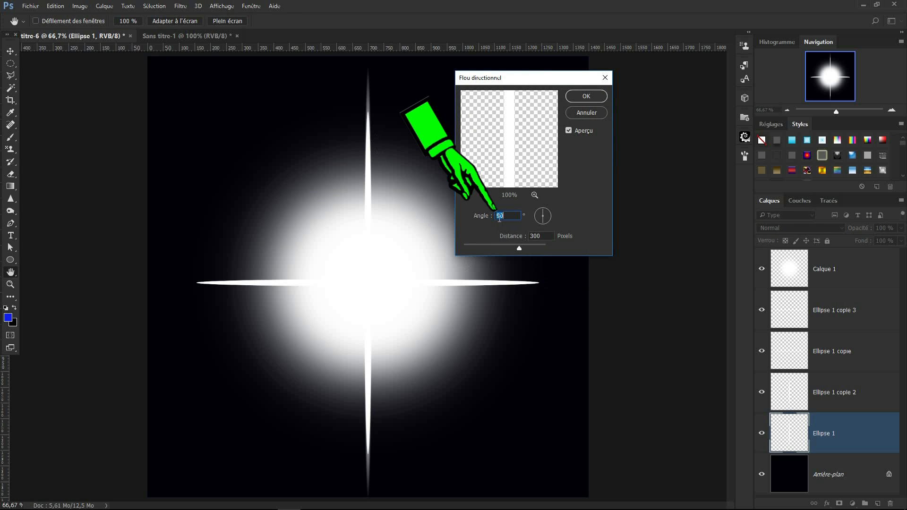
{"action": "key", "text": "Tab"}
{"action": "type", "text": "400"}
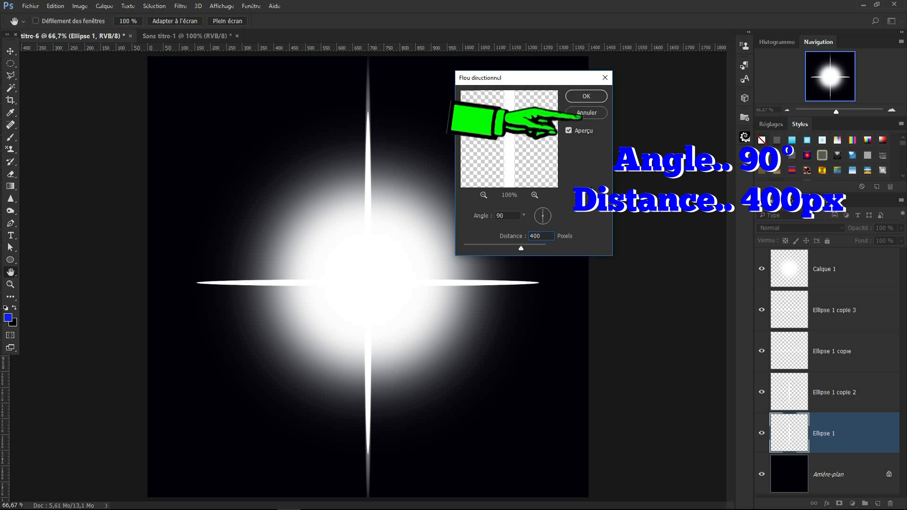
{"action": "left_click", "coordinate": [597, 97]}
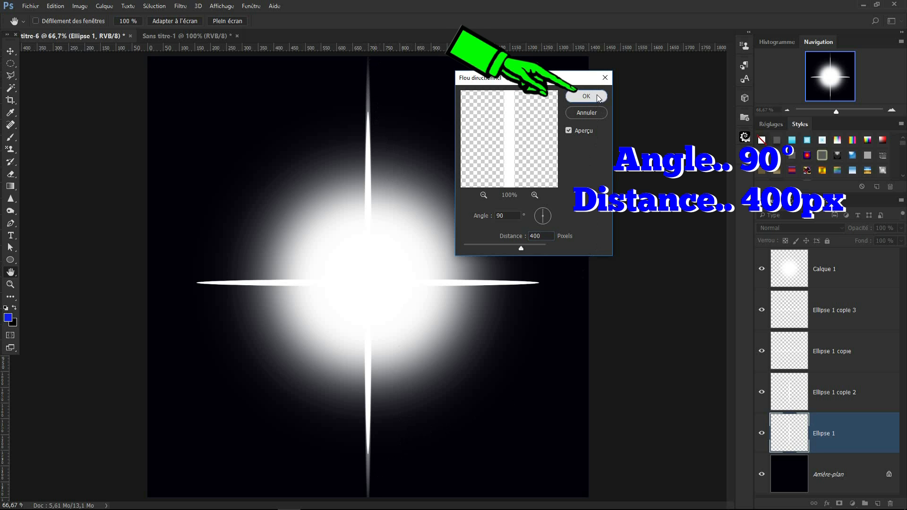
{"action": "key", "text": "v"}
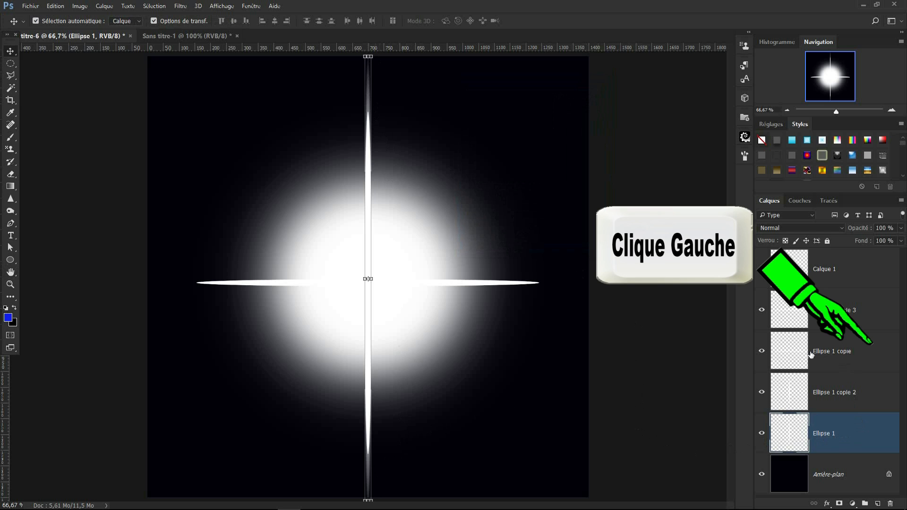
- Apply a directional blur (Flou directionnel) to the Ellipse 1 copie layer with an angle of 0° and a distance of 400 pixels
{"action": "left_click", "coordinate": [836, 352]}
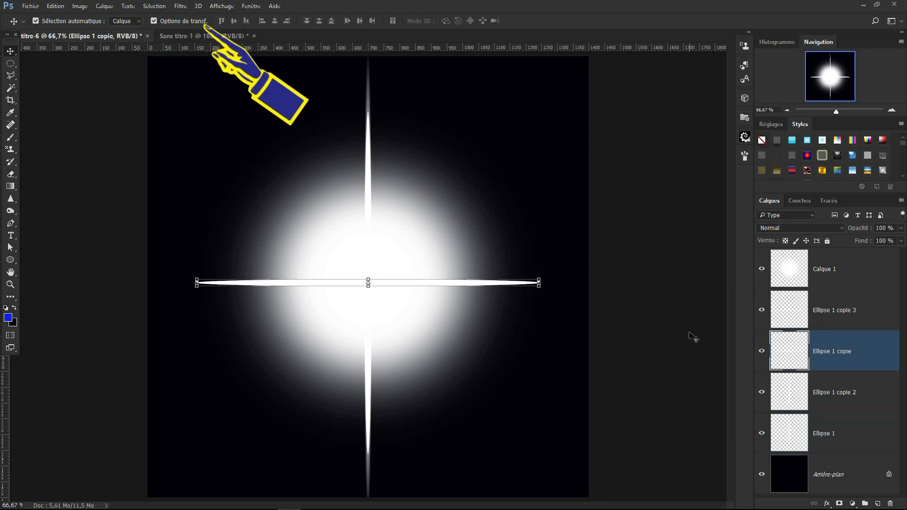
{"action": "left_click", "coordinate": [180, 7]}
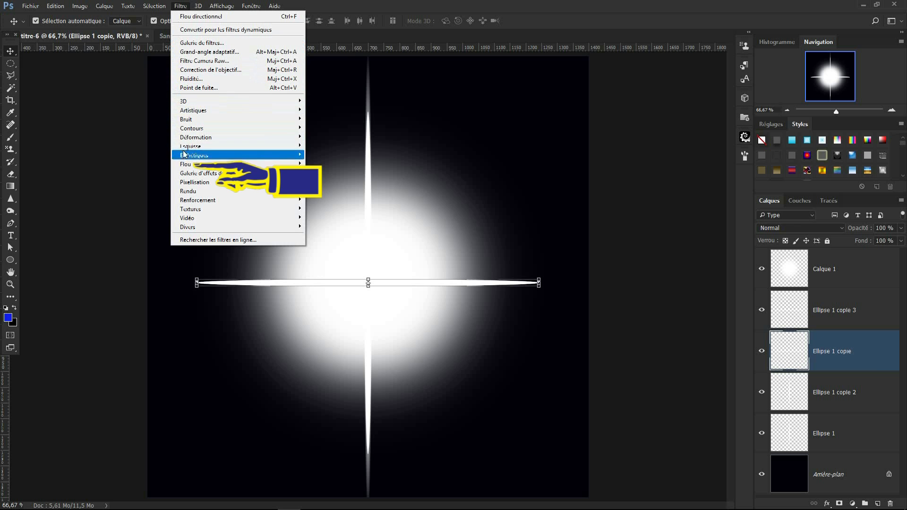
{"action": "mouse_move", "coordinate": [186, 164]}
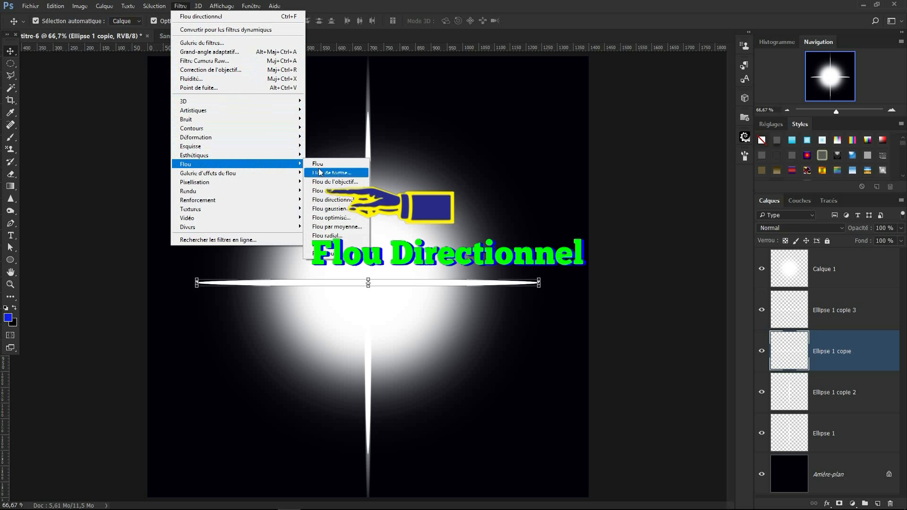
{"action": "left_click", "coordinate": [322, 201]}
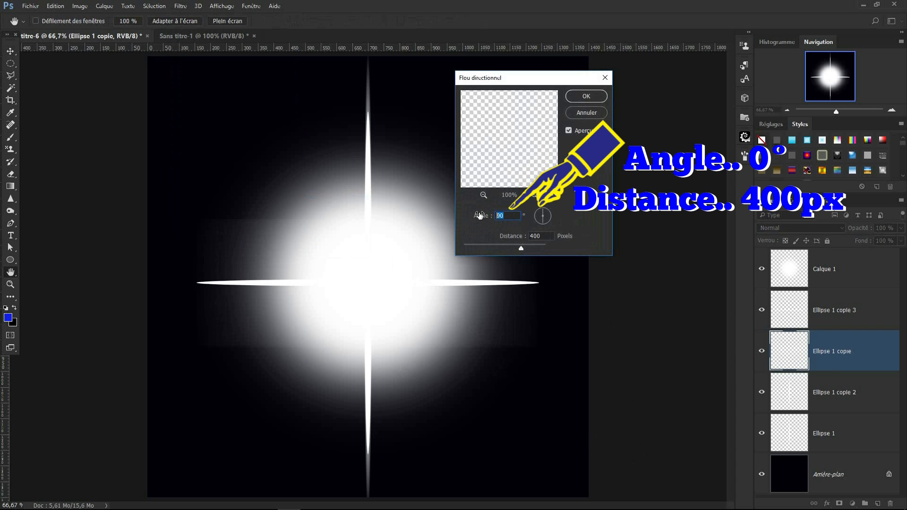
{"action": "type", "text": "0"}
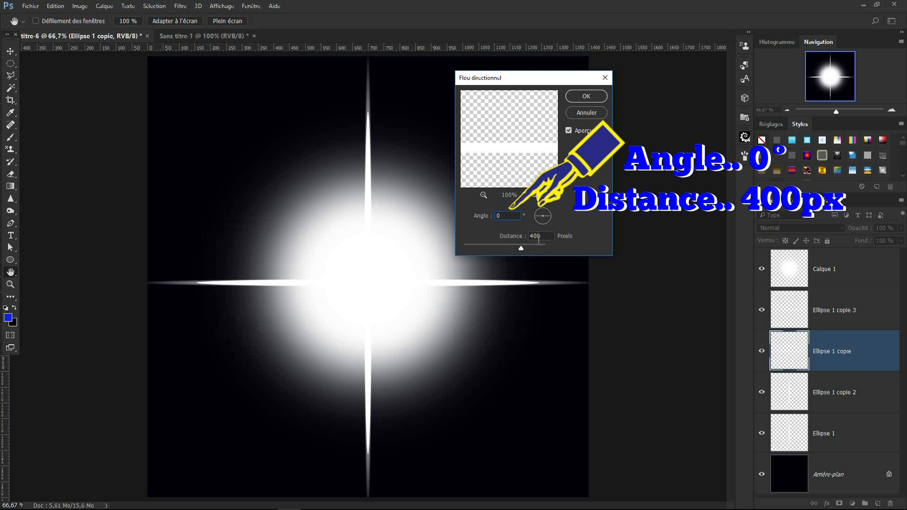
{"action": "left_click", "coordinate": [591, 97]}
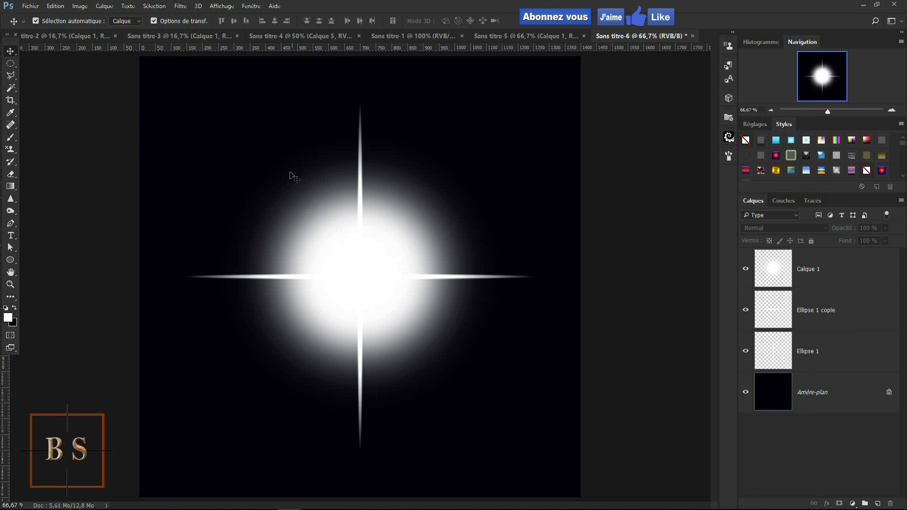
- Look at the finished star in the Sans titre-4 document, and add a new normal-mode layer above Calque 1 in Sans titre-6
{"action": "left_click", "coordinate": [291, 38]}
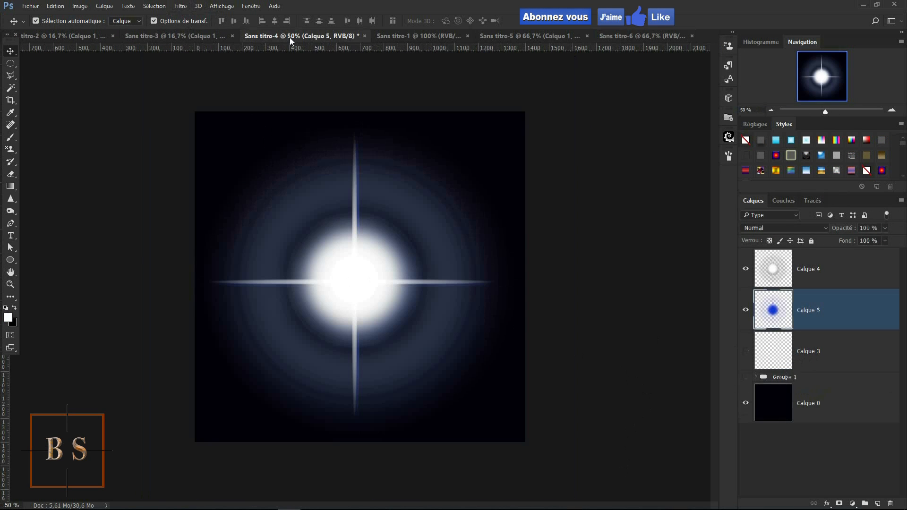
{"action": "left_click", "coordinate": [642, 37]}
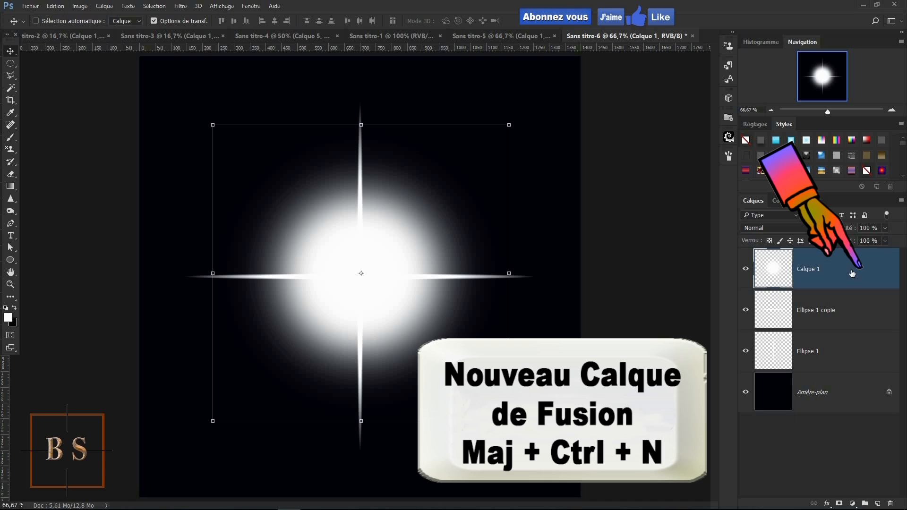
{"action": "key", "text": "shift+ctrl+n"}
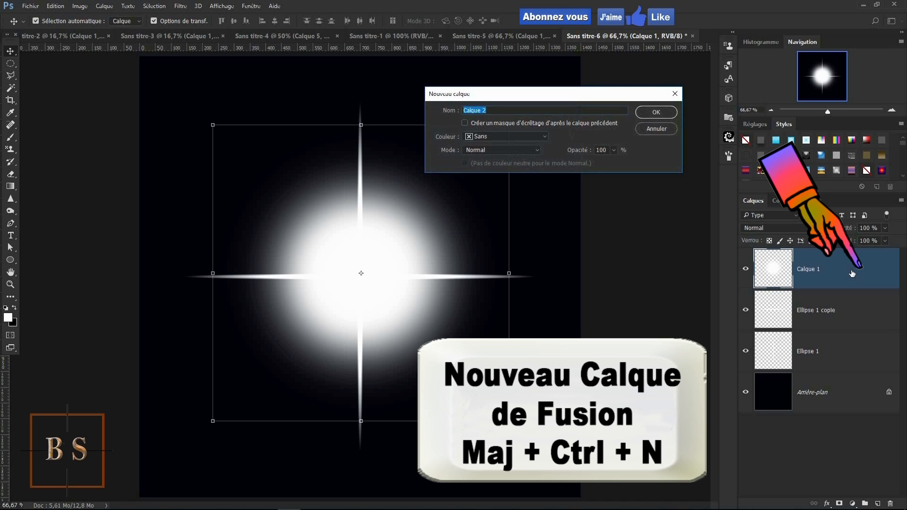
{"action": "key", "text": "Return"}
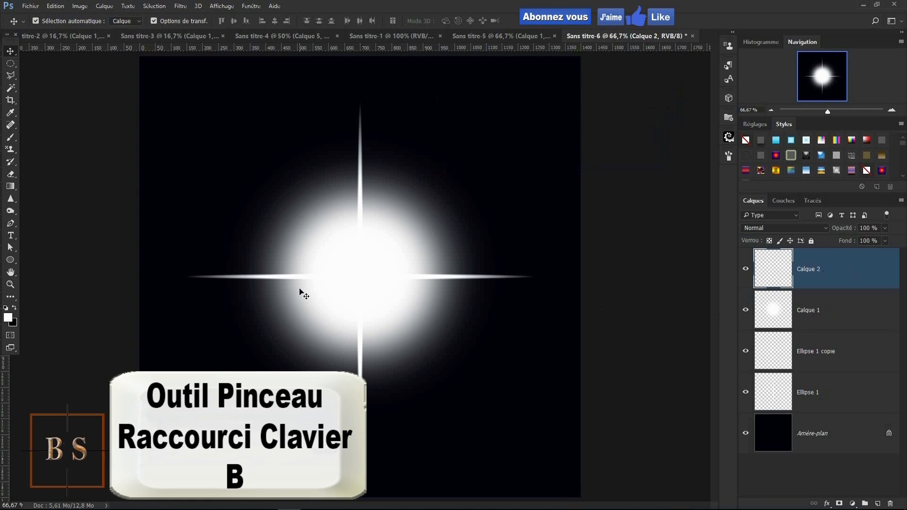
- Enlarge the soft white brush to about 1041 px and paint two dabs at the star's centre on Calque 2
{"action": "key", "text": "b"}
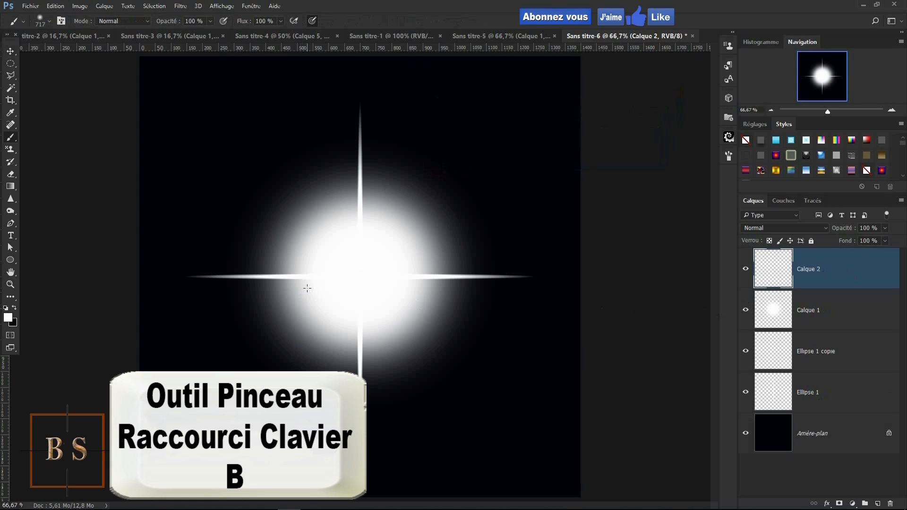
{"action": "left_click_drag", "start_coordinate": [358, 274], "coordinate": [409, 279]}
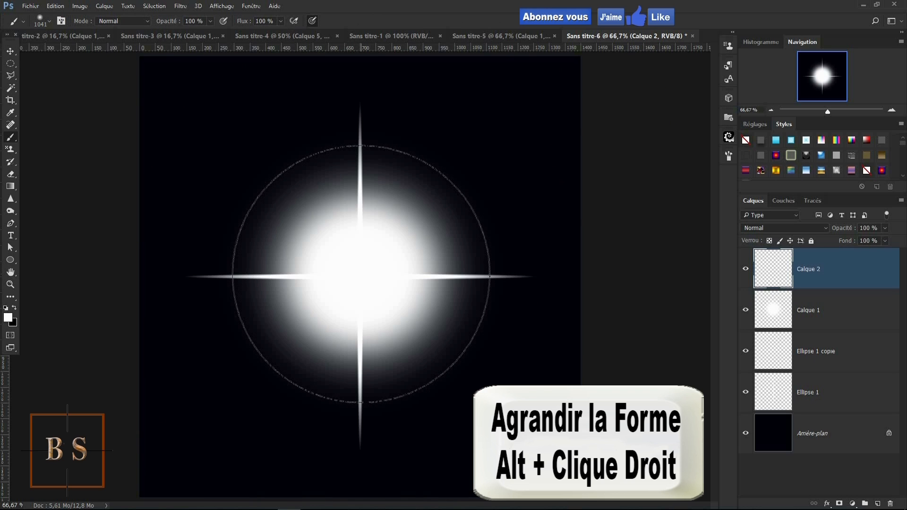
{"action": "left_click", "coordinate": [361, 273]}
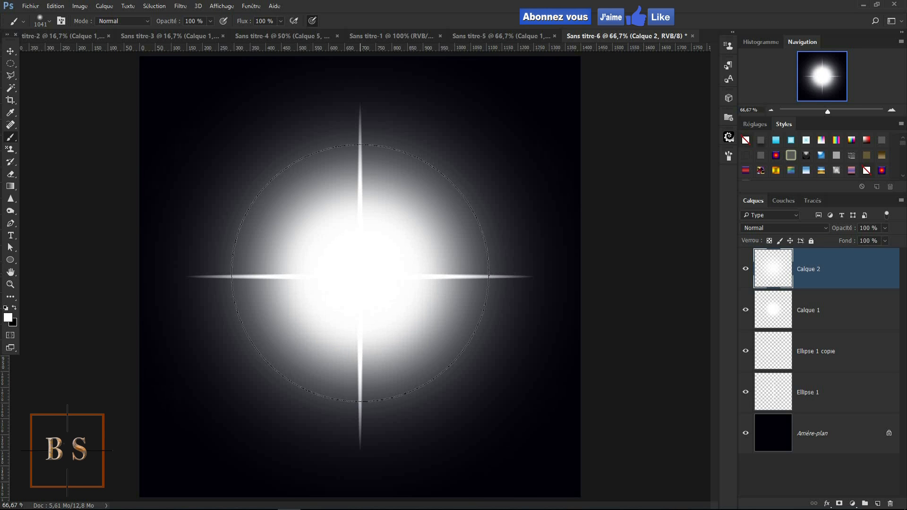
{"action": "left_click", "coordinate": [360, 273]}
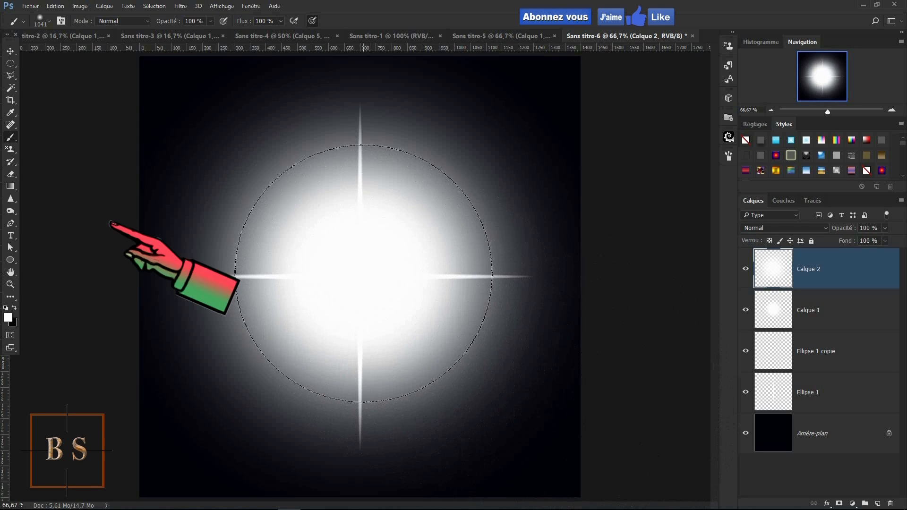
- Switch to the standard eraser (Outil Gomme) and raise its hardness slightly above 0 %
{"action": "left_click", "coordinate": [11, 174]}
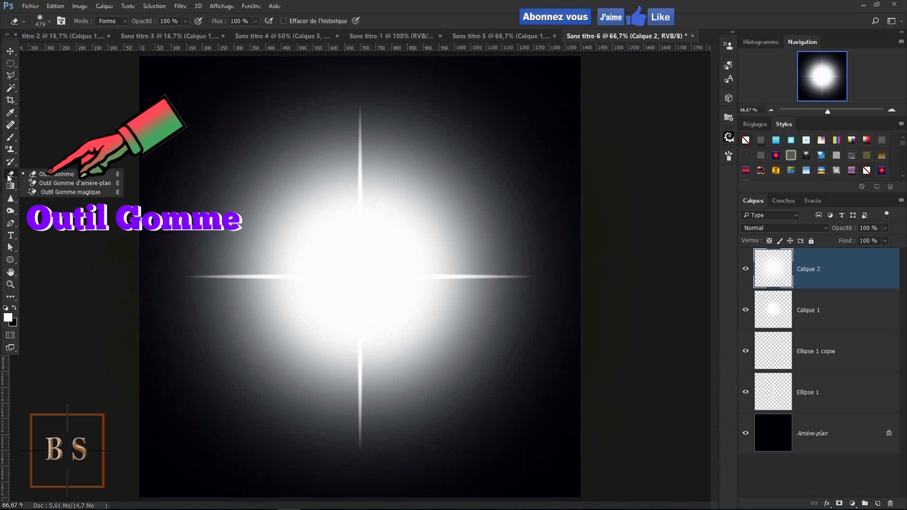
{"action": "left_click", "coordinate": [48, 175]}
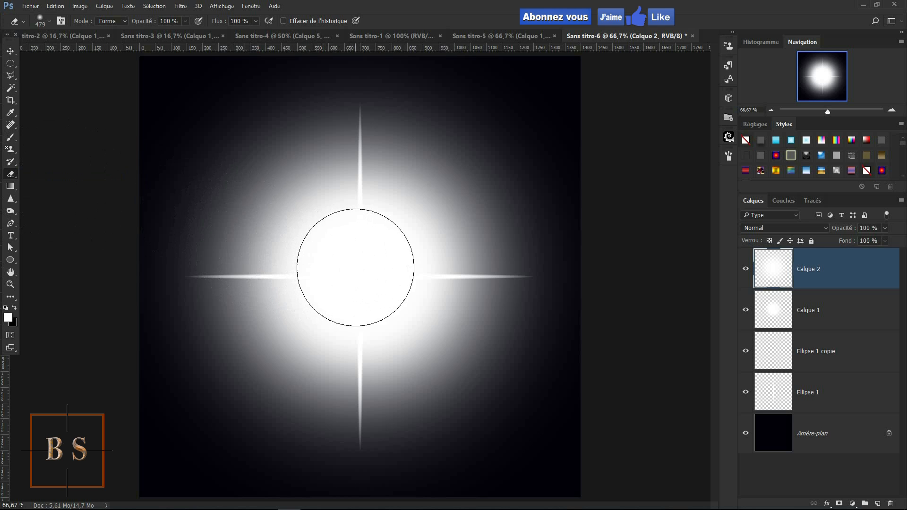
{"action": "right_click", "coordinate": [359, 275]}
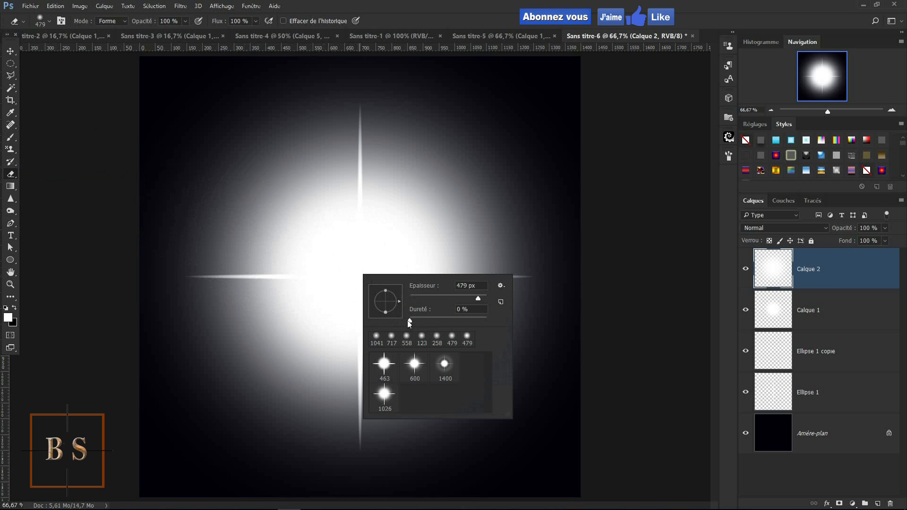
{"action": "left_click_drag", "start_coordinate": [407, 321], "coordinate": [421, 324]}
{"action": "key", "text": "Return"}
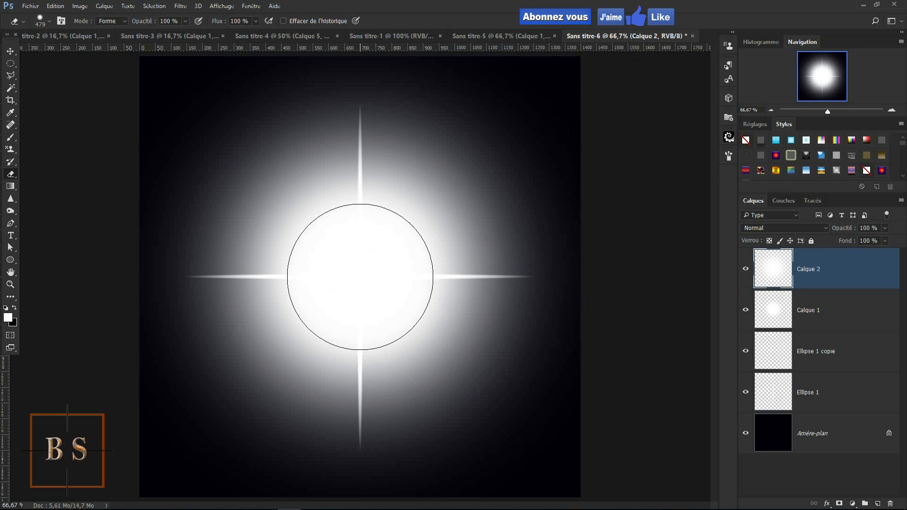
- Erase the centre of the Calque 2 glow with five dabs of the 479 px eraser over the star's core
{"action": "left_click", "coordinate": [361, 276]}
{"action": "left_click", "coordinate": [361, 277]}
{"action": "left_click", "coordinate": [360, 276]}
{"action": "left_click", "coordinate": [360, 276]}
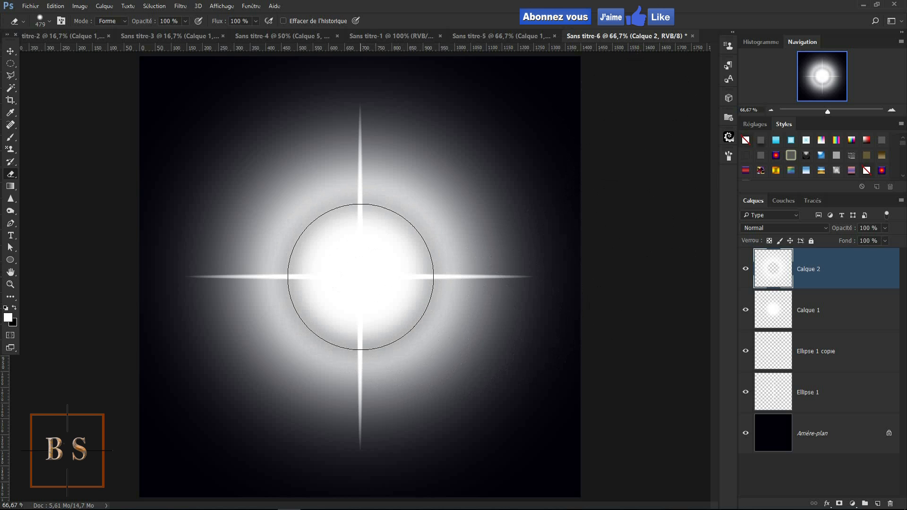
{"action": "left_click", "coordinate": [361, 277]}
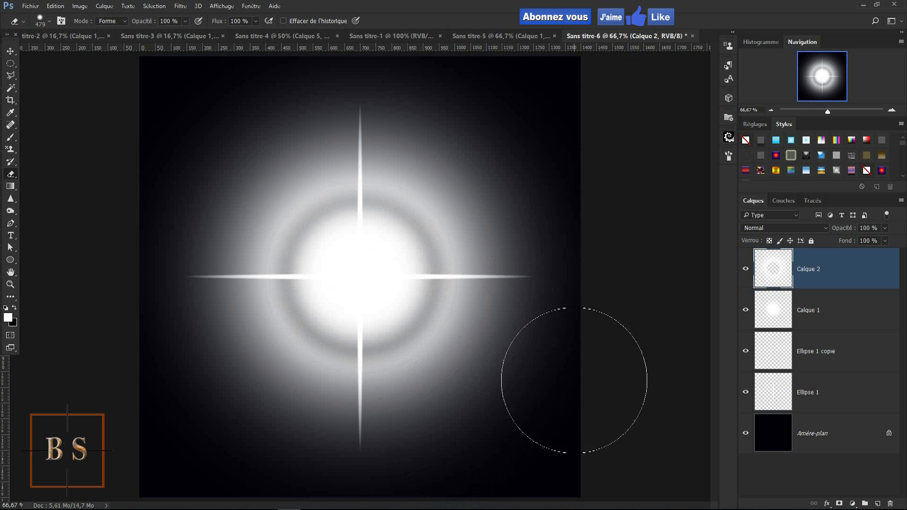
- Enlarge the eraser to about 746 px and erase more of the Calque 2 glow with two dabs at the star's centre
{"action": "left_click_drag", "start_coordinate": [375, 289], "coordinate": [420, 303]}
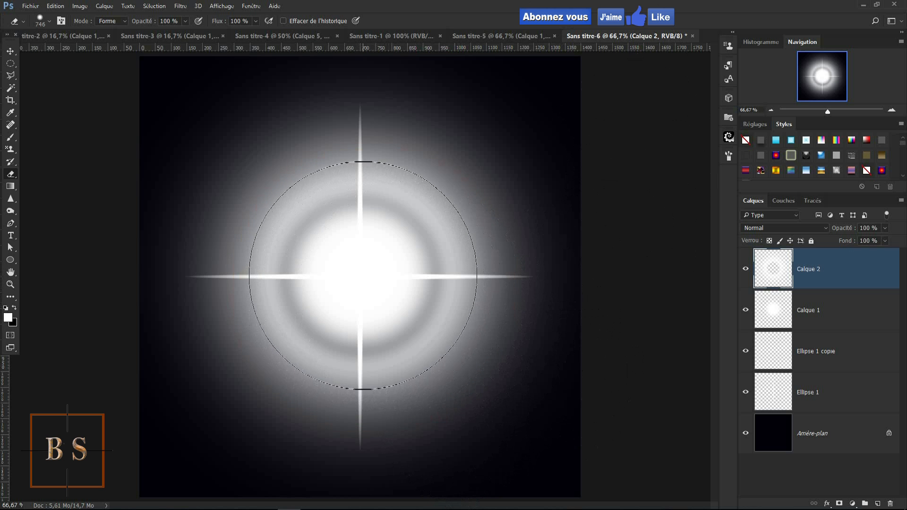
{"action": "left_click", "coordinate": [363, 276]}
{"action": "left_click", "coordinate": [362, 276]}
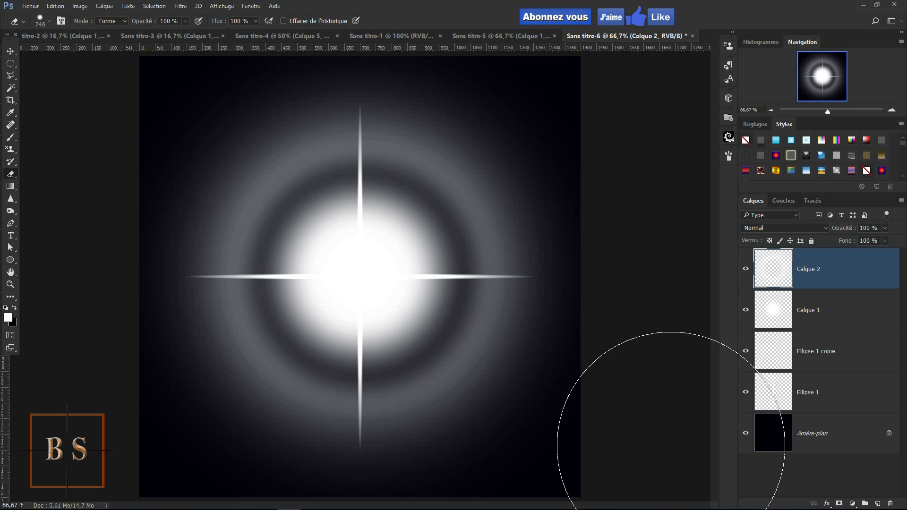
- Switch to the Move tool and hide the black Arrière-plan layer to leave the star on transparency
{"action": "key", "text": "v"}
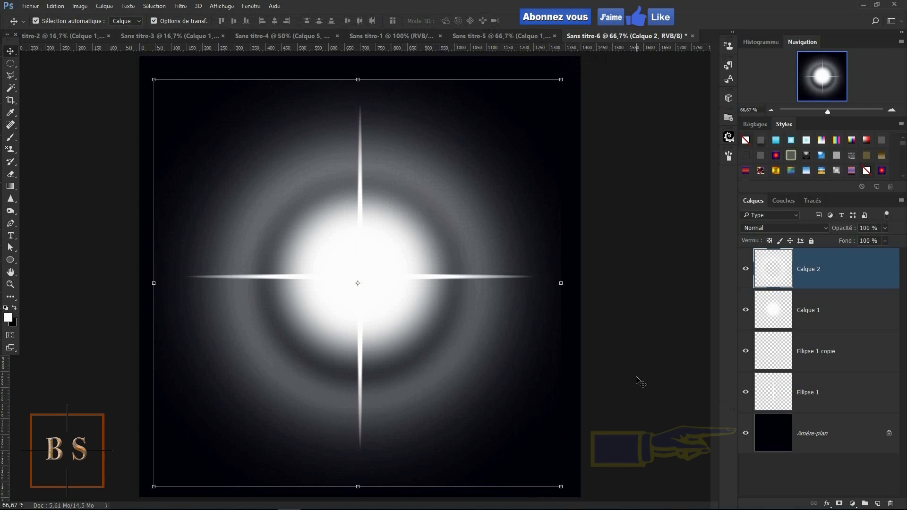
{"action": "left_click", "coordinate": [745, 434]}
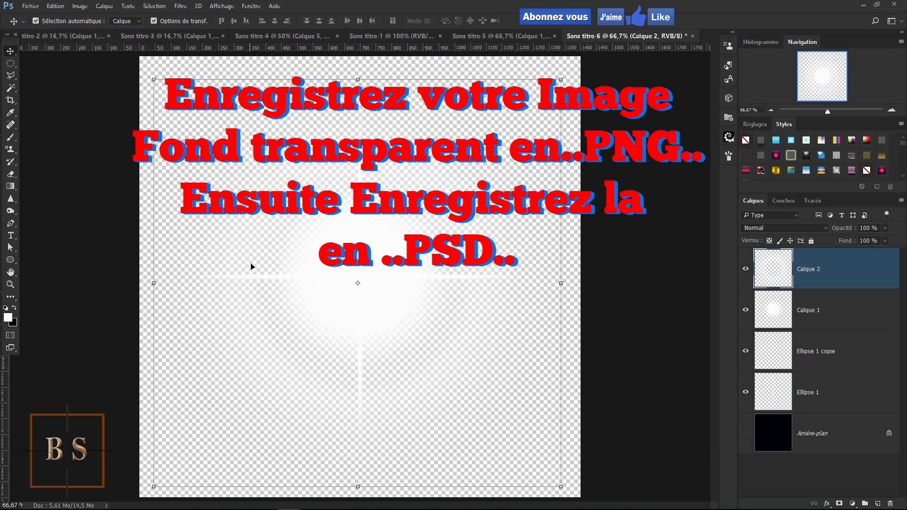